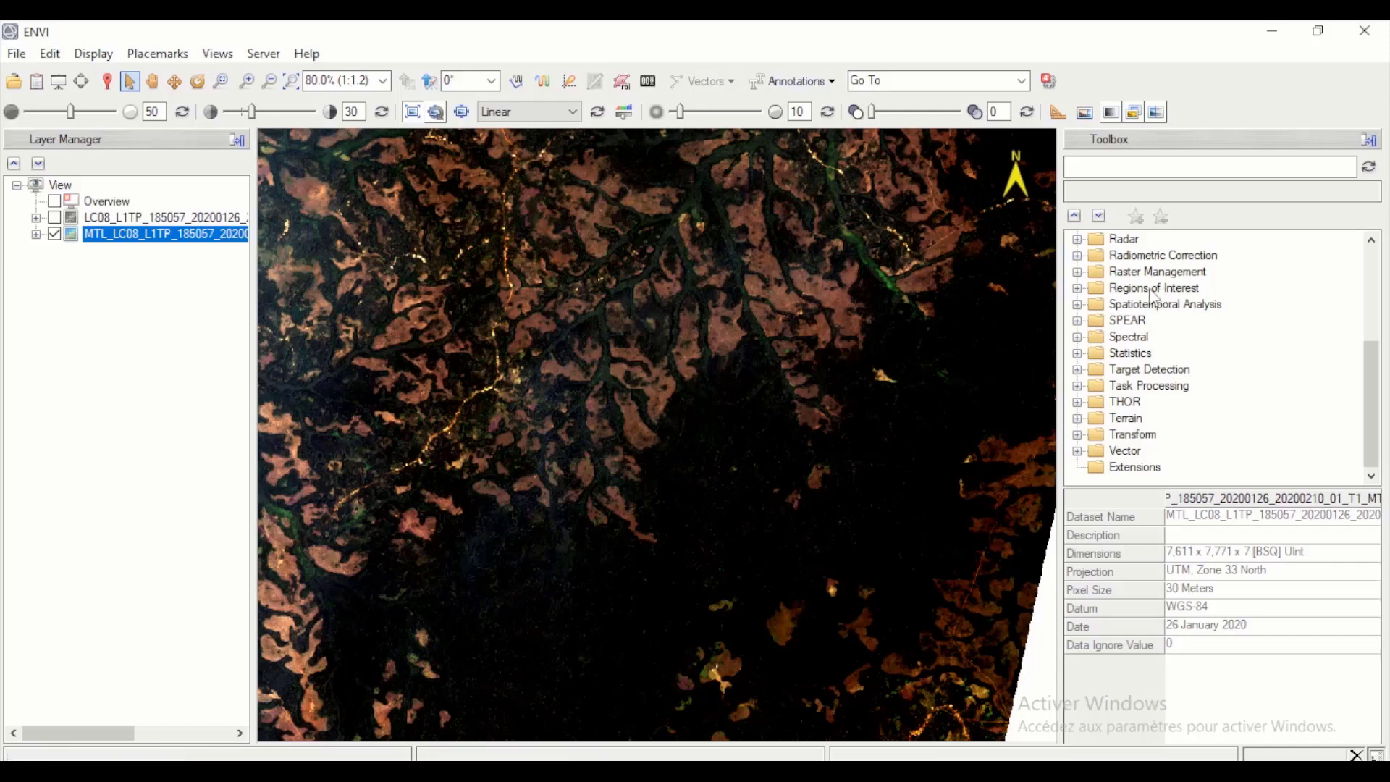
Step: Launch the SPEAR Anomaly Detection wizard from the SPEAR tools and move its window up into full view
scroll(1155, 293, up, 4)
scroll(1151, 293, down, 4)
click(1078, 322)
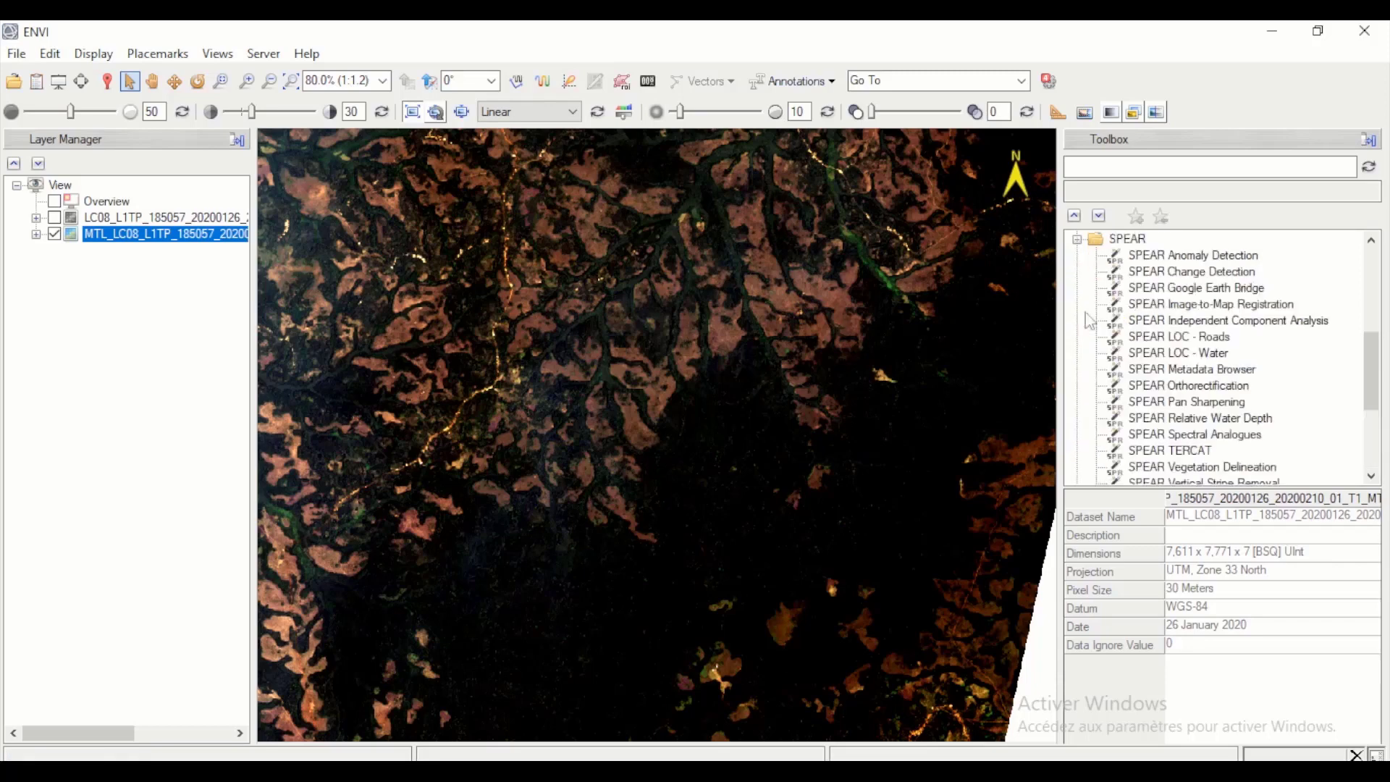
double_click(1168, 256)
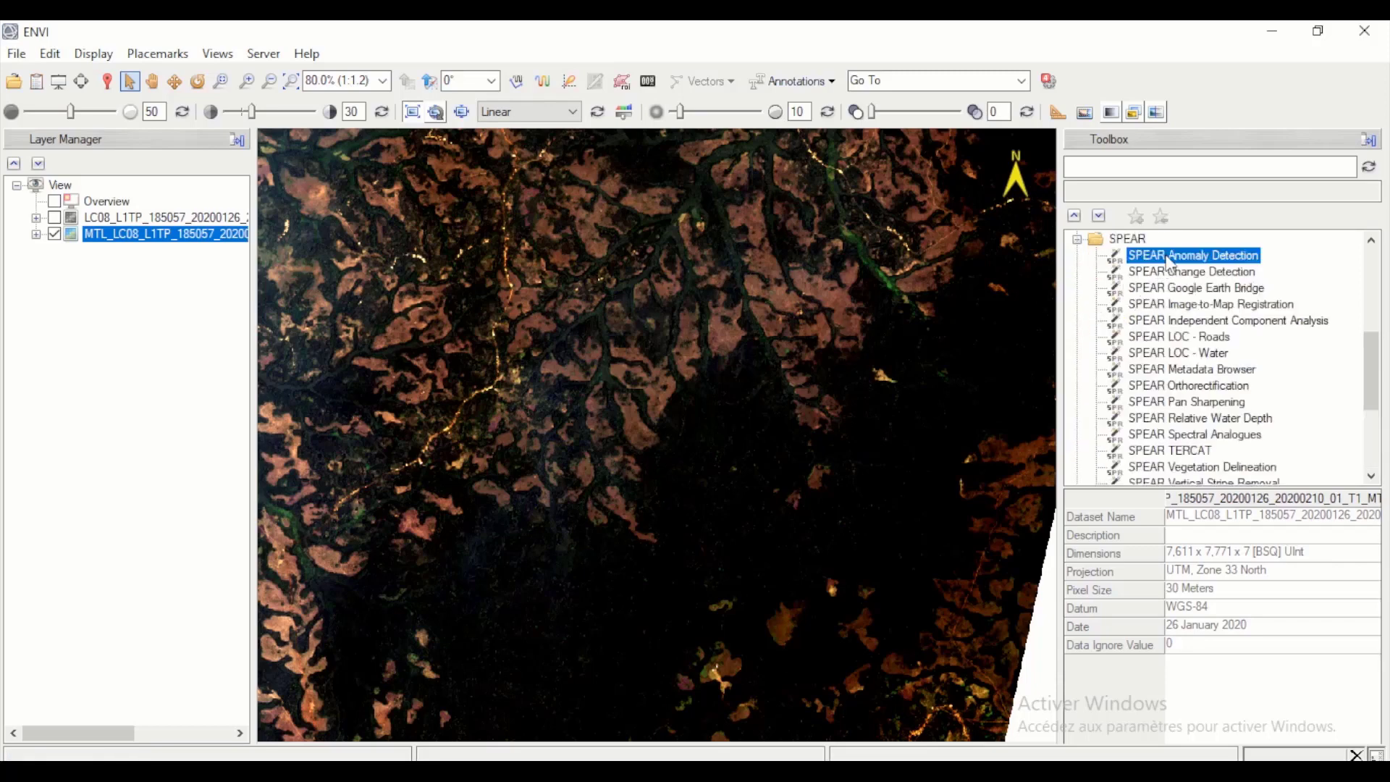
drag(723, 174, 707, 66)
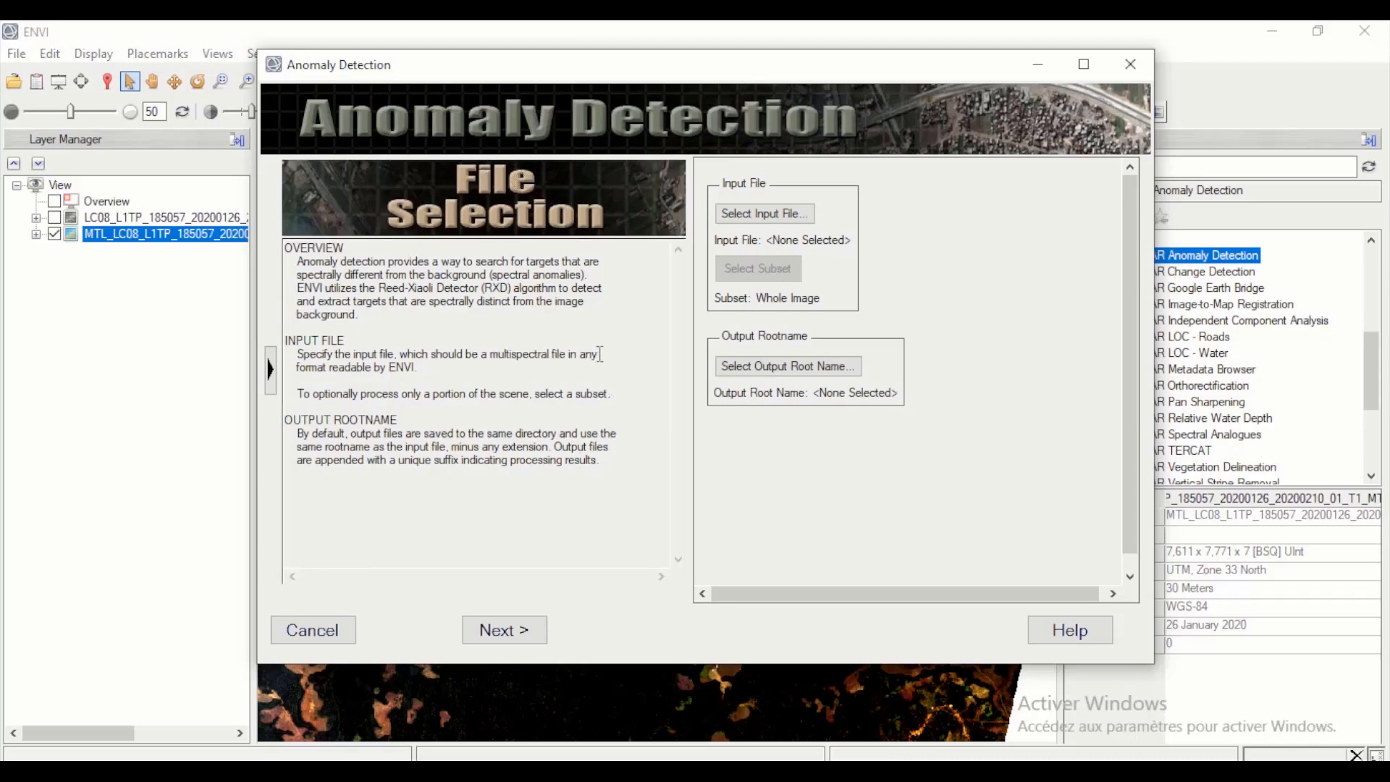
Step: Set the 7-band Landsat OLI MTL.txt dataset as the input file for the anomaly detection
click(797, 217)
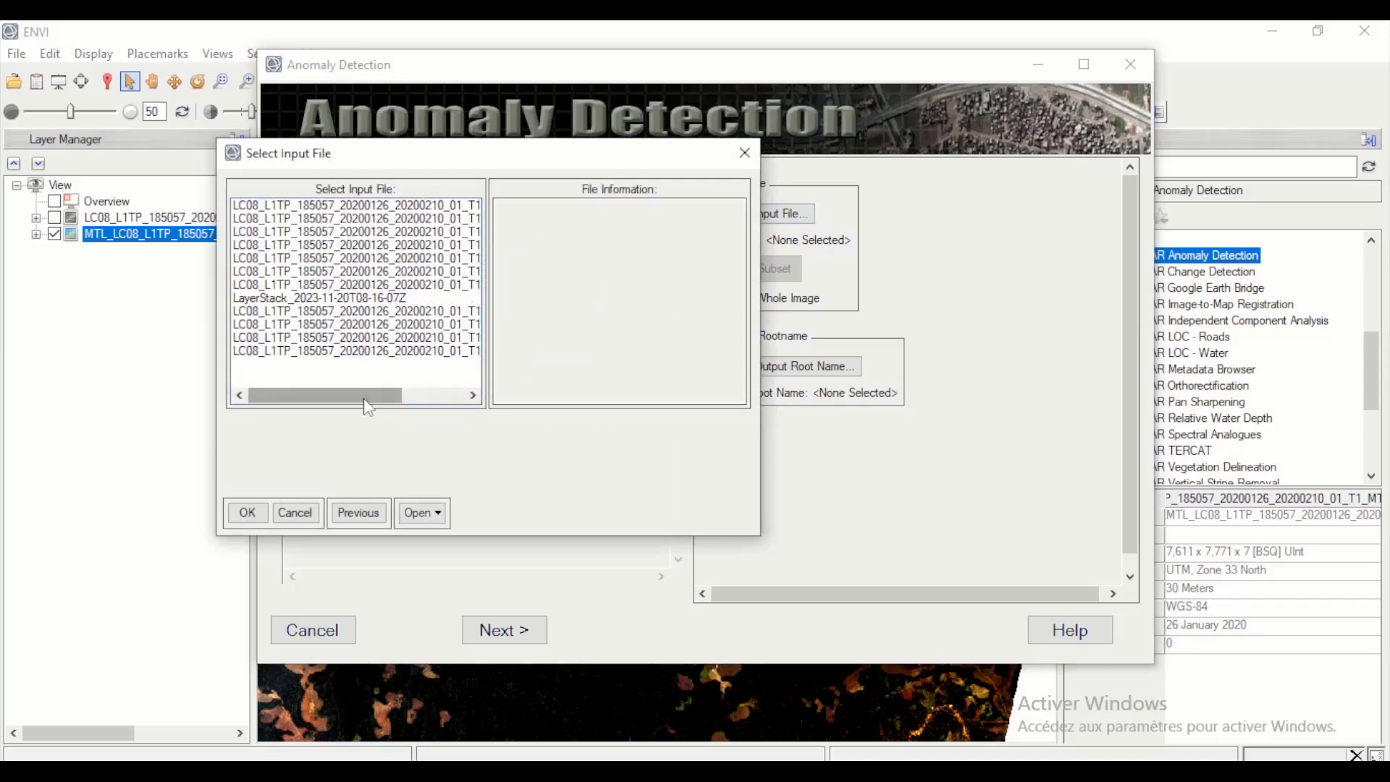
drag(365, 398, 464, 407)
click(366, 237)
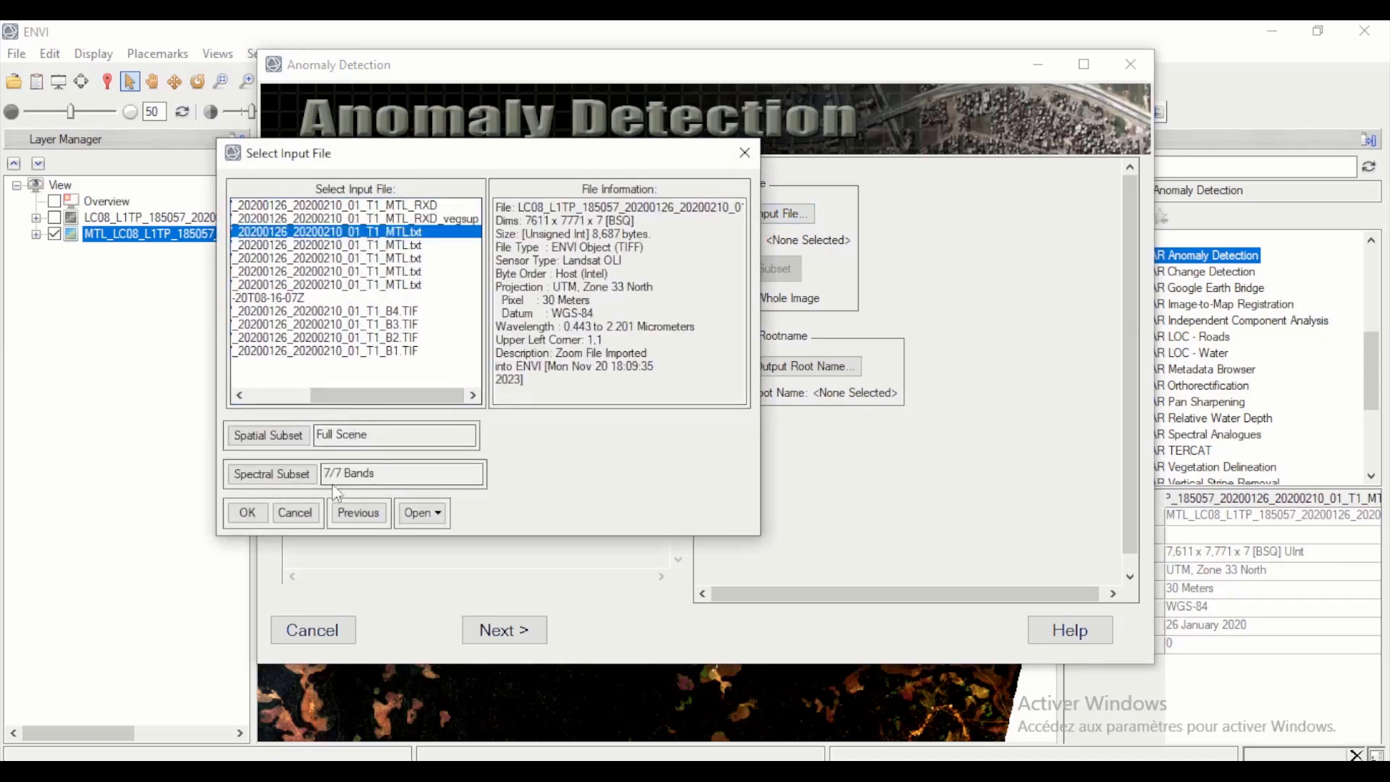
click(247, 514)
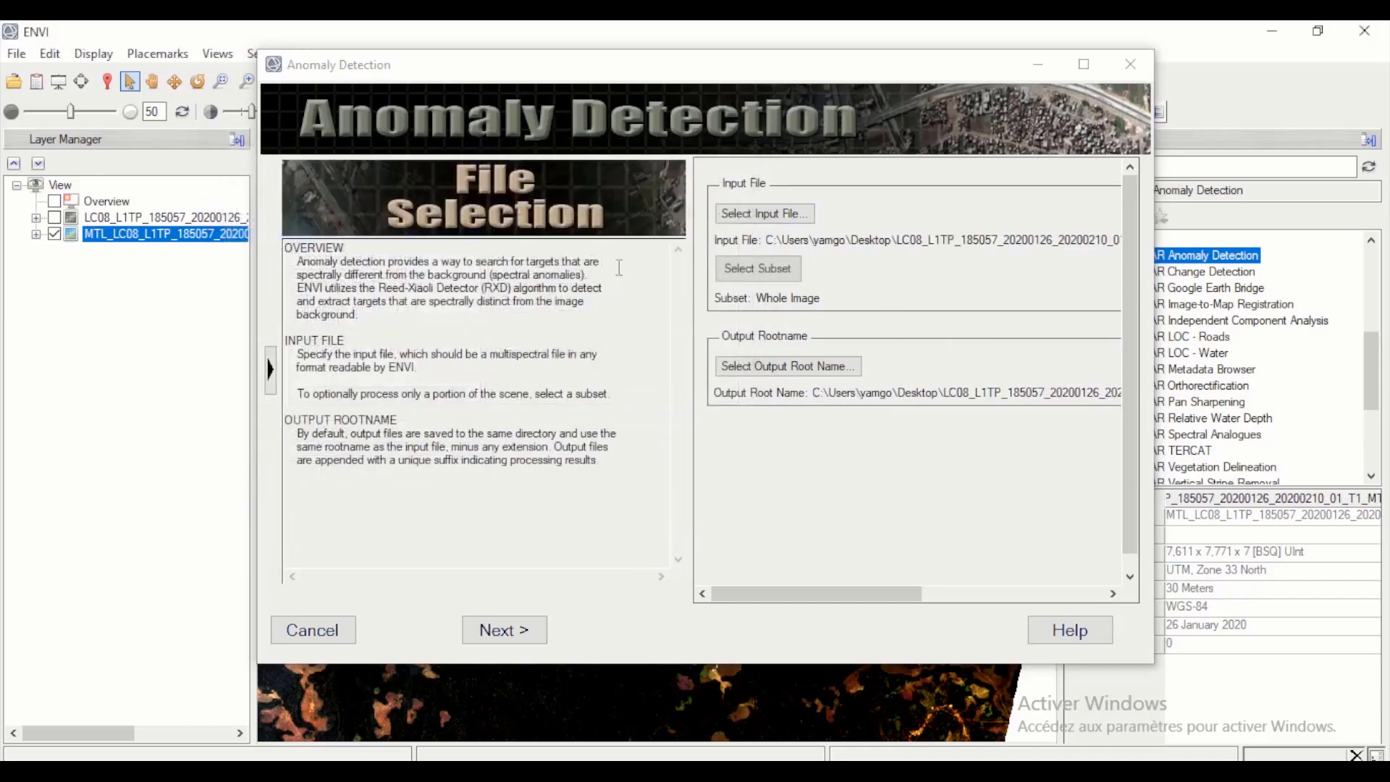
Step: Limit the input image to a spatial subset based on the extent of ROI #1
click(755, 268)
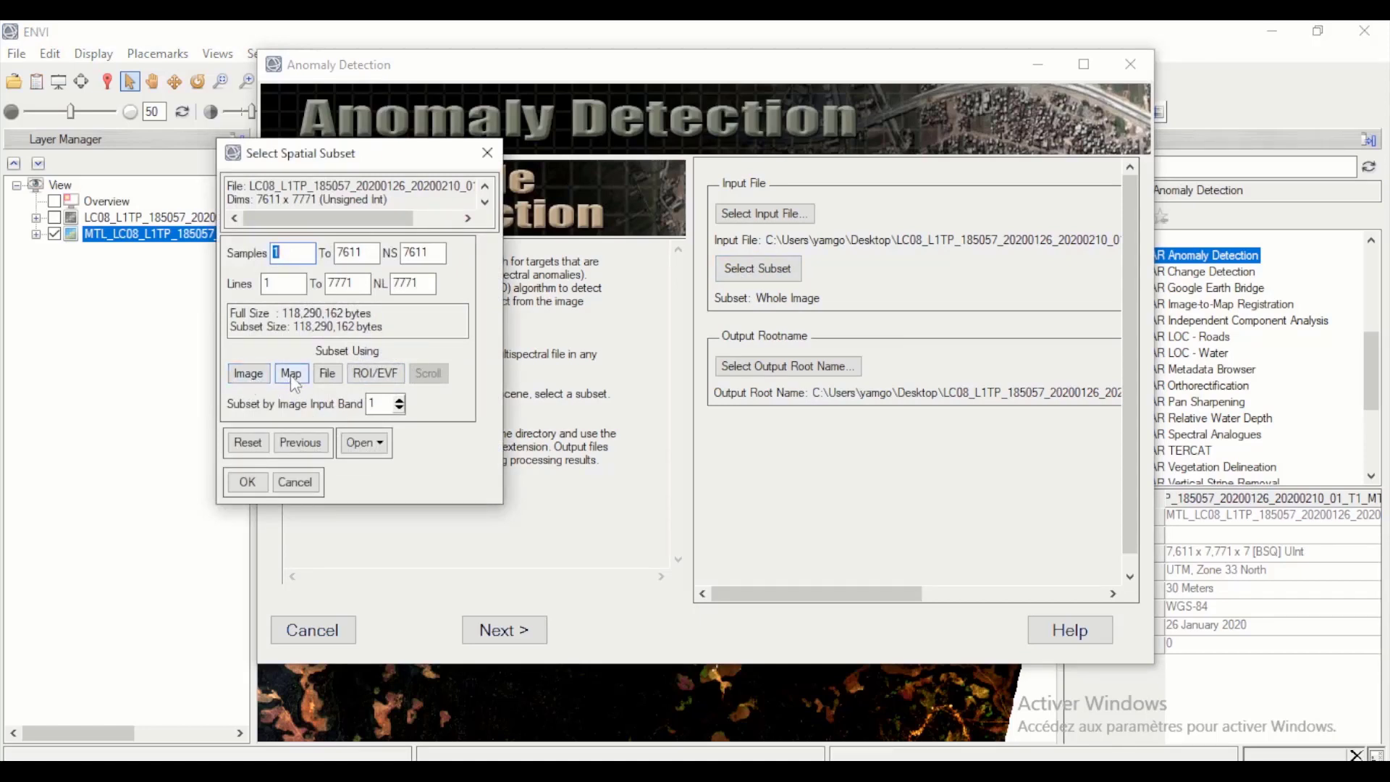
click(359, 377)
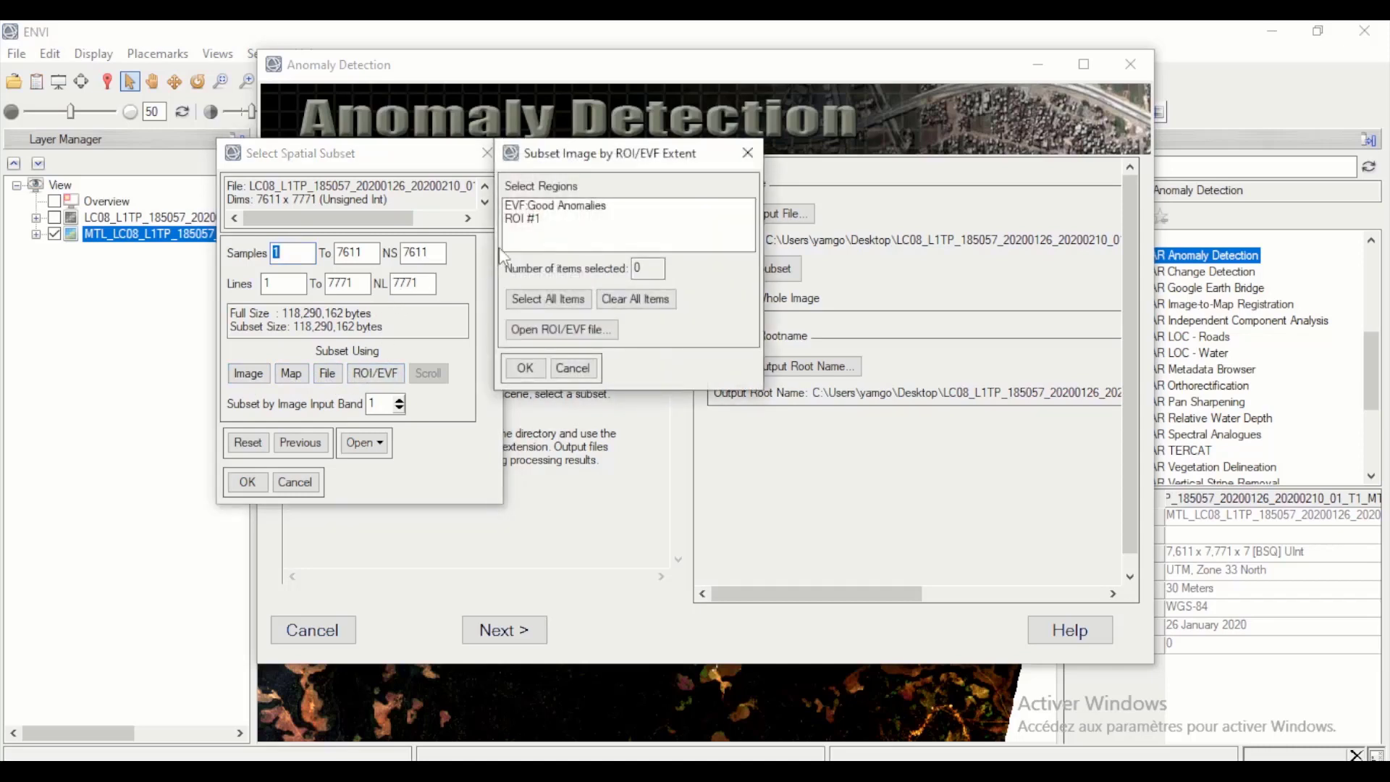
click(532, 219)
click(525, 368)
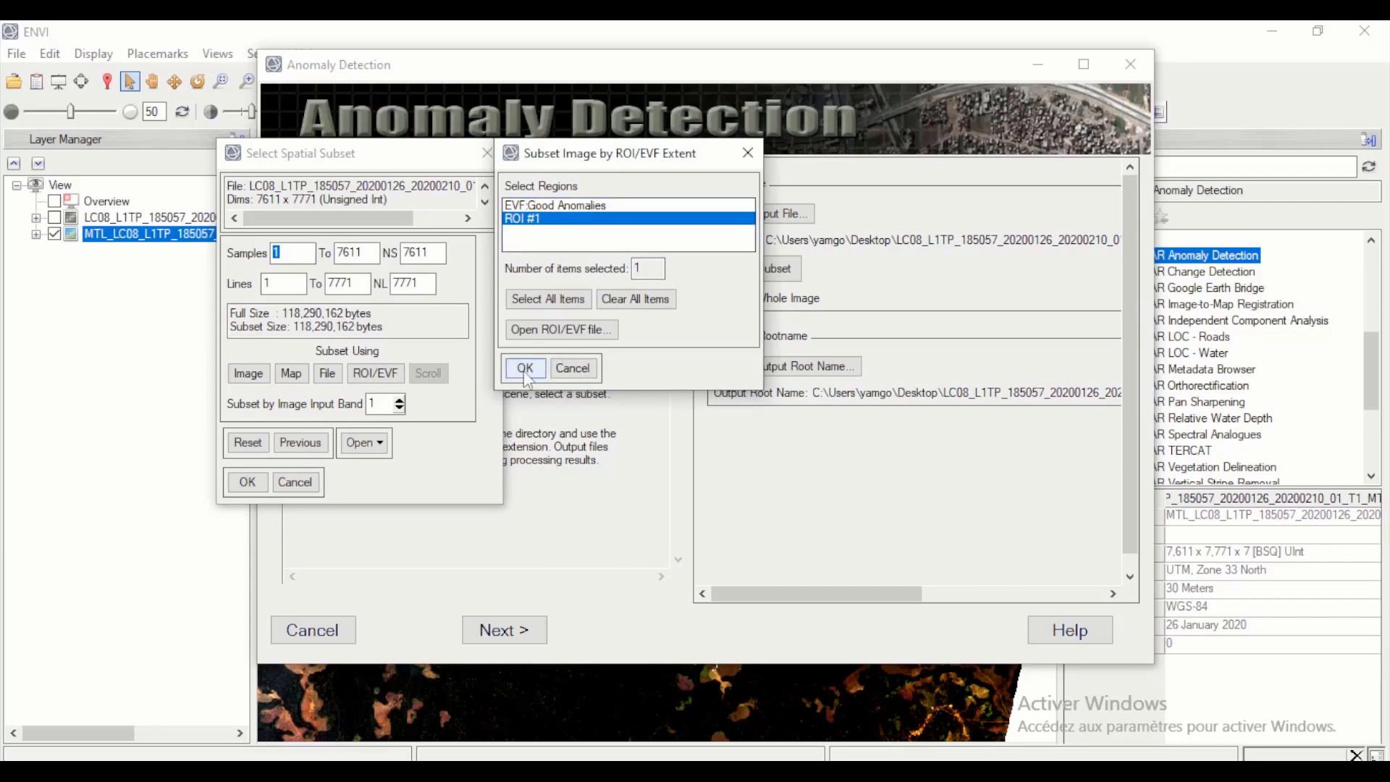
click(246, 483)
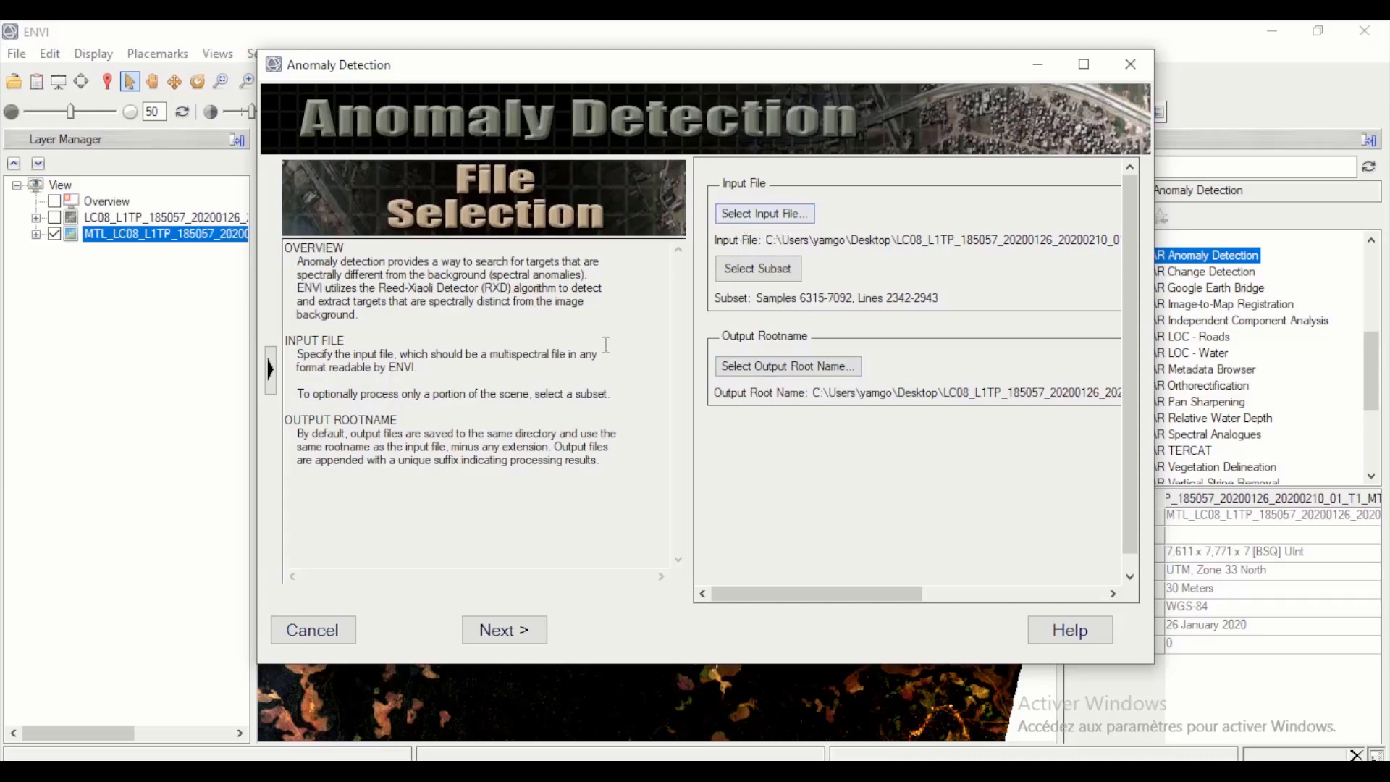
Step: Run the detection with the RXD algorithm, Global mean source and no vegetation suppression, overwriting the existing output file
click(513, 634)
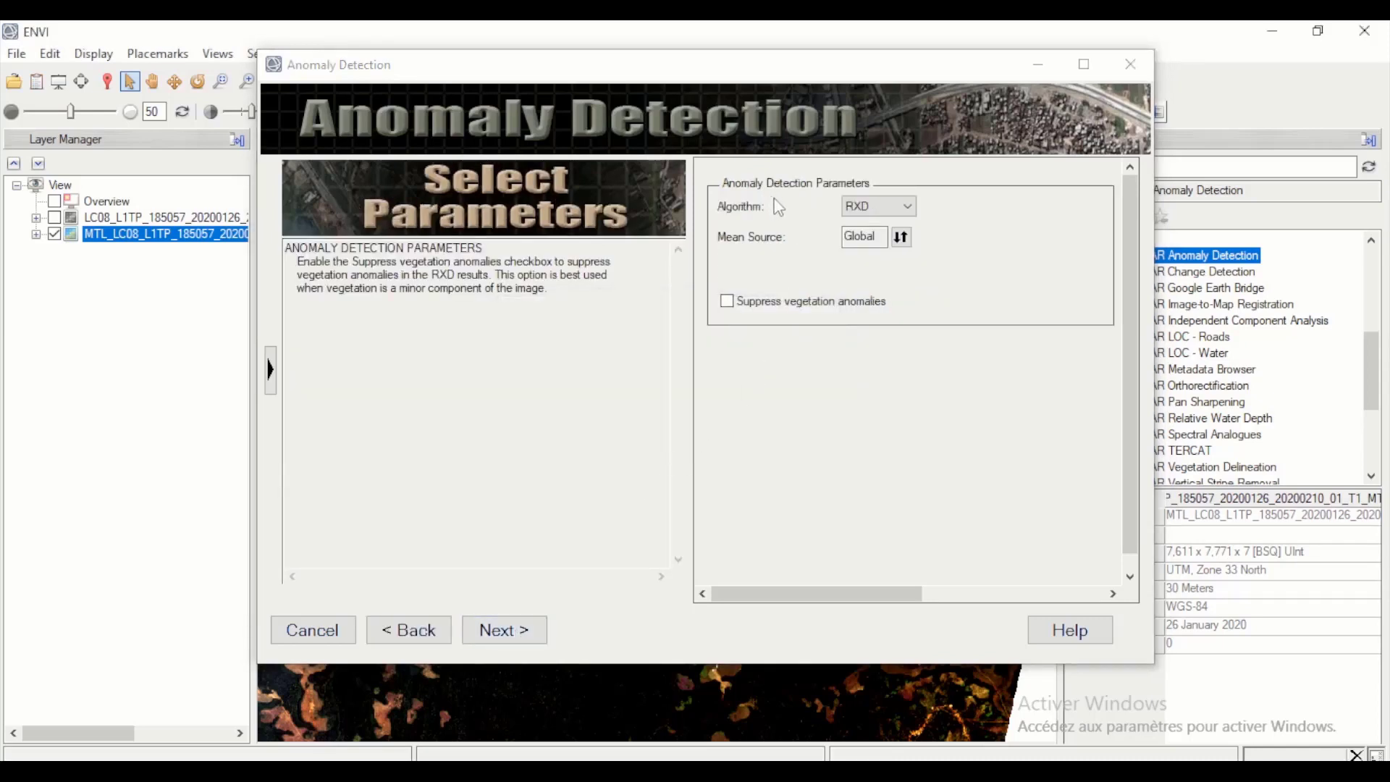
click(909, 208)
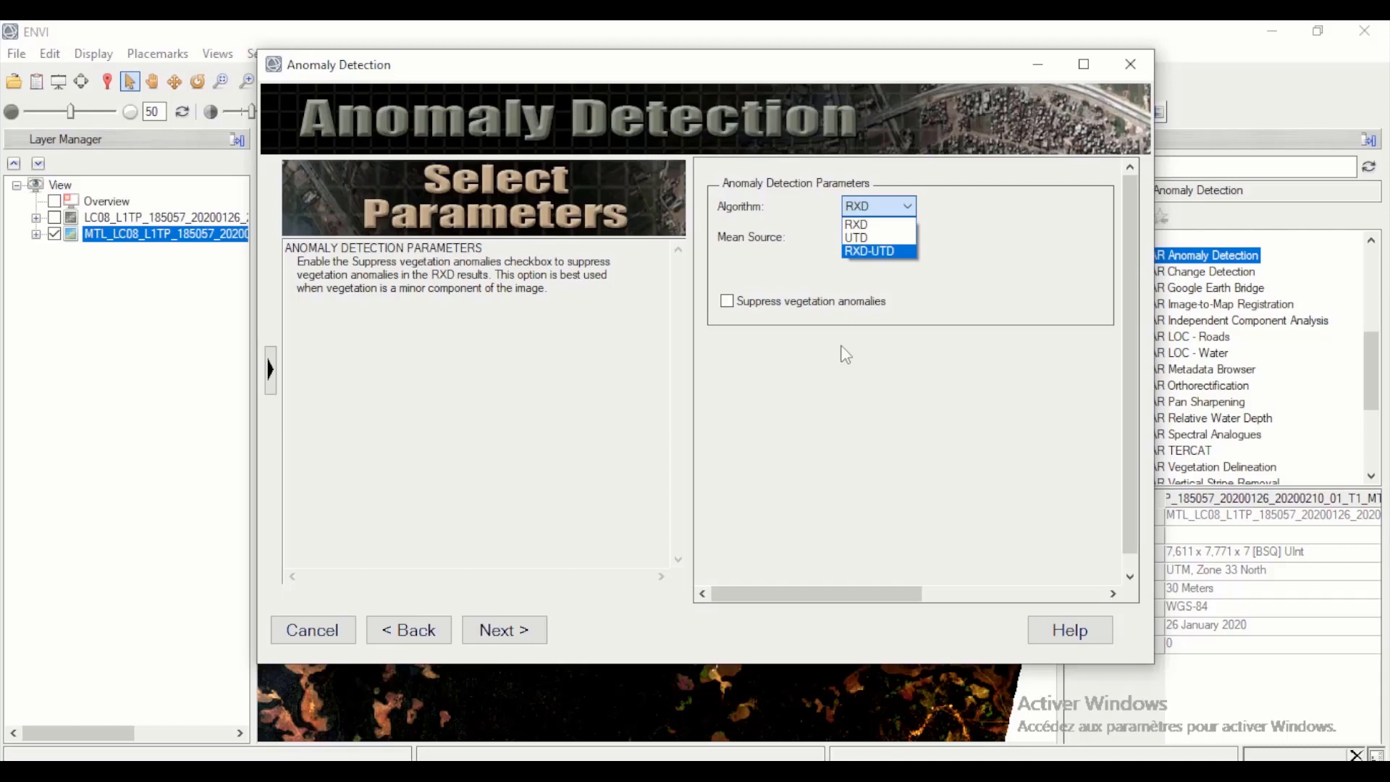
click(883, 226)
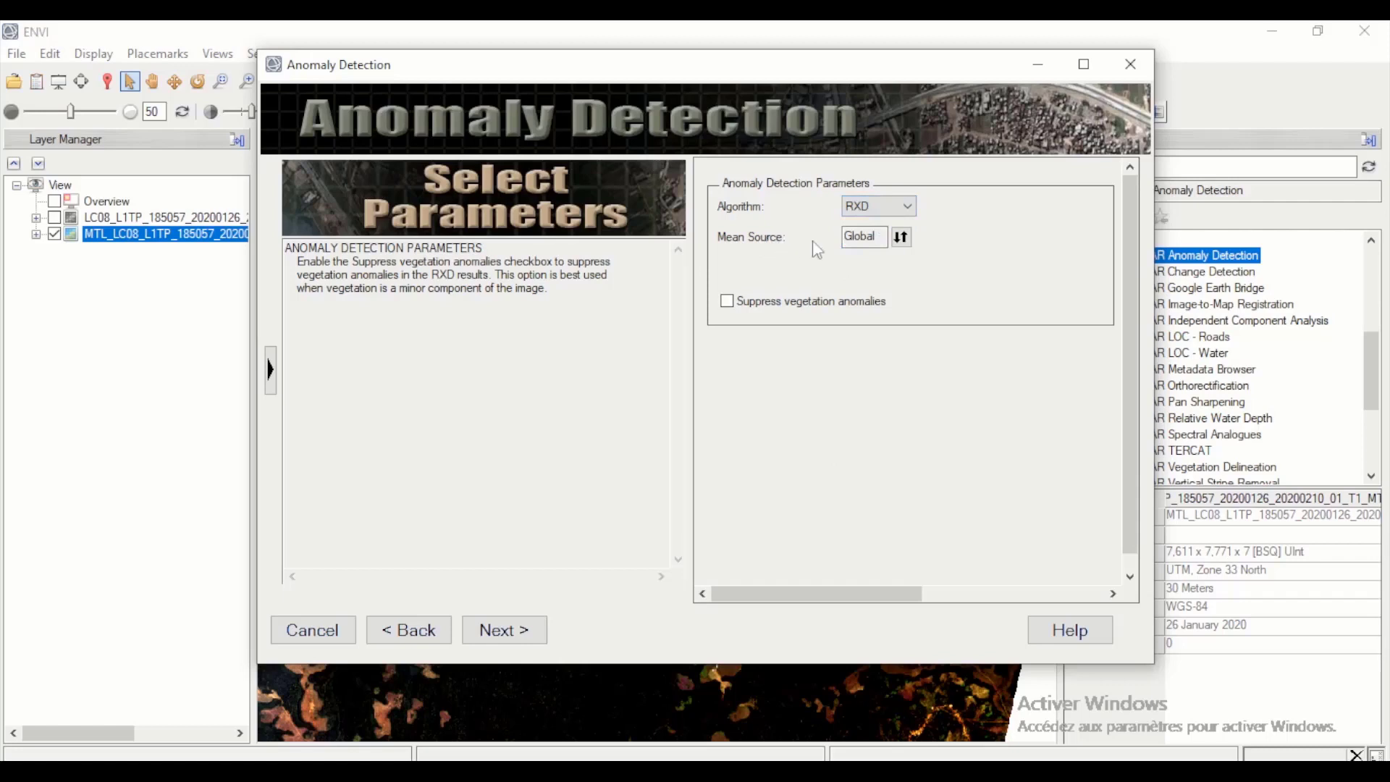
click(900, 239)
click(900, 239)
click(901, 237)
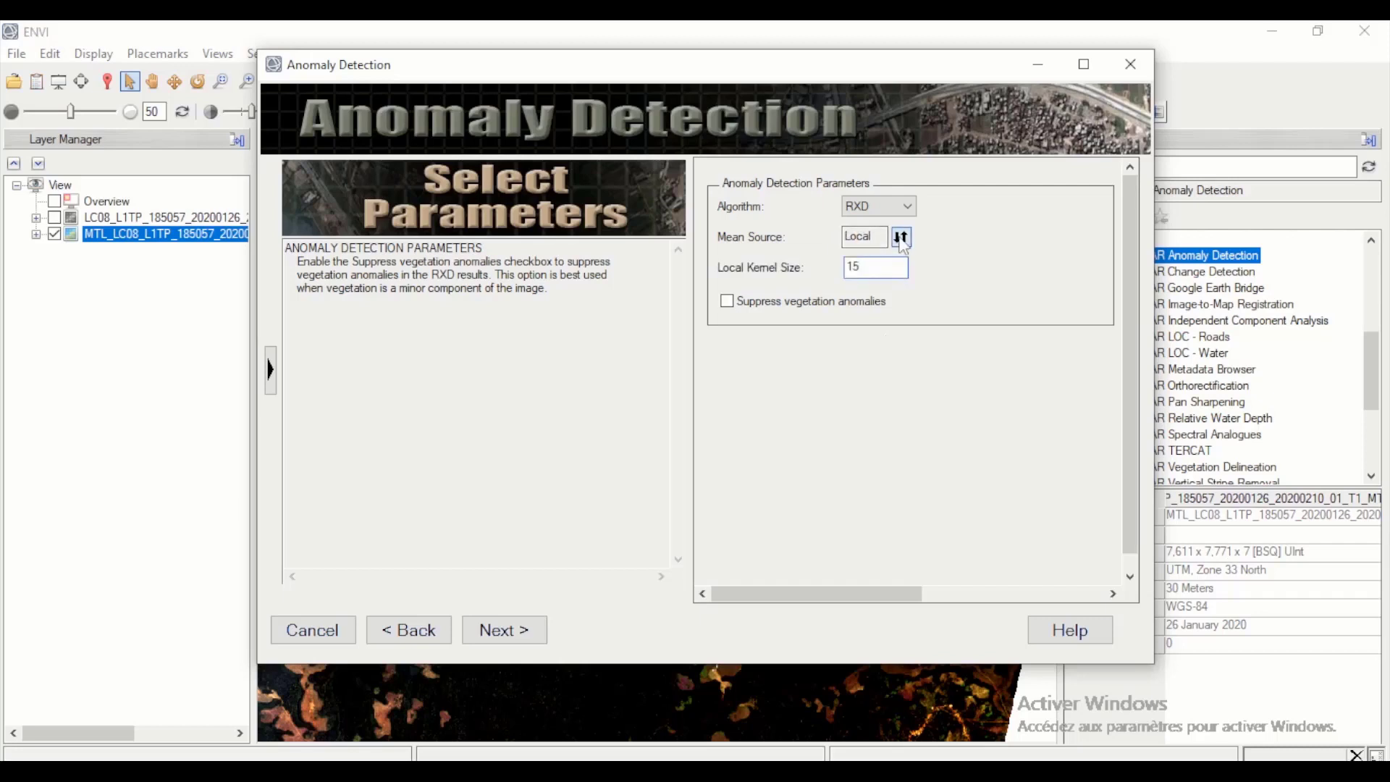
click(901, 237)
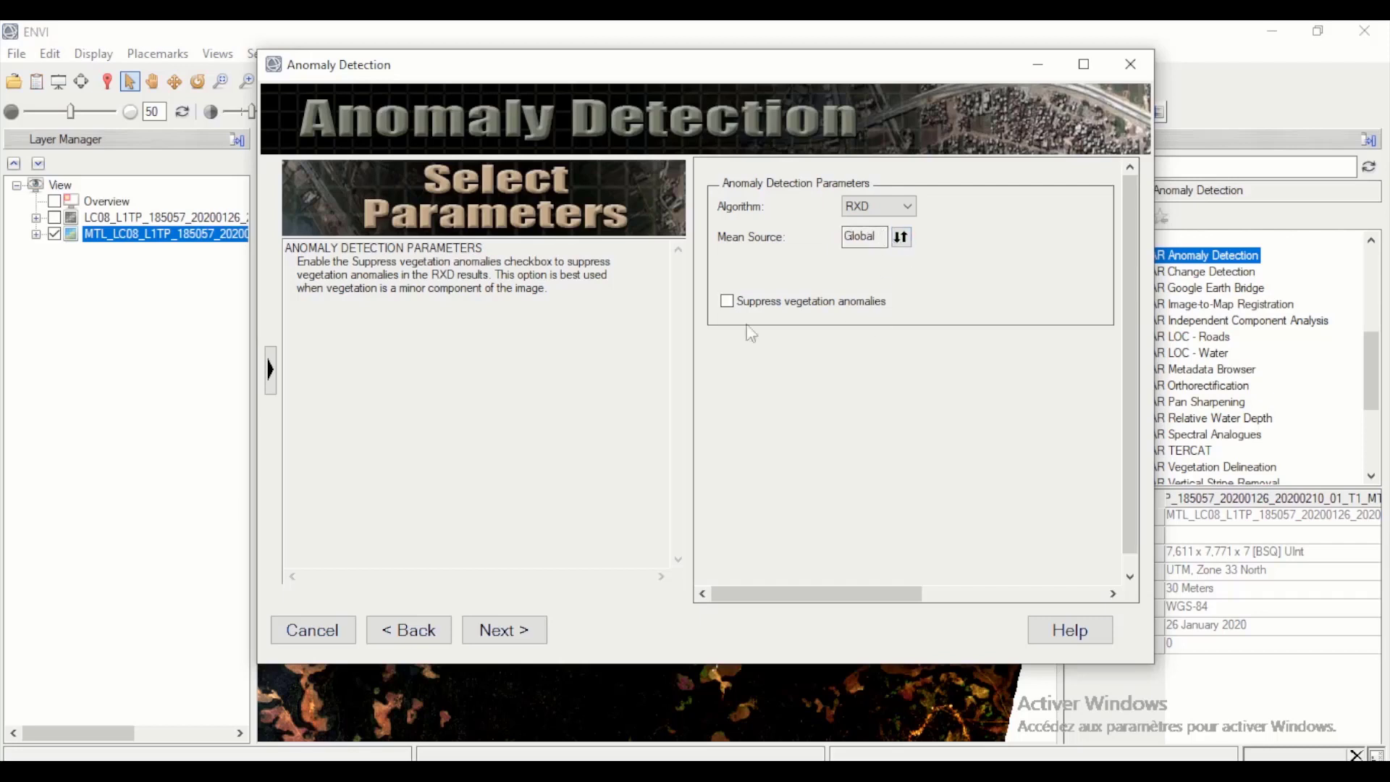
click(518, 633)
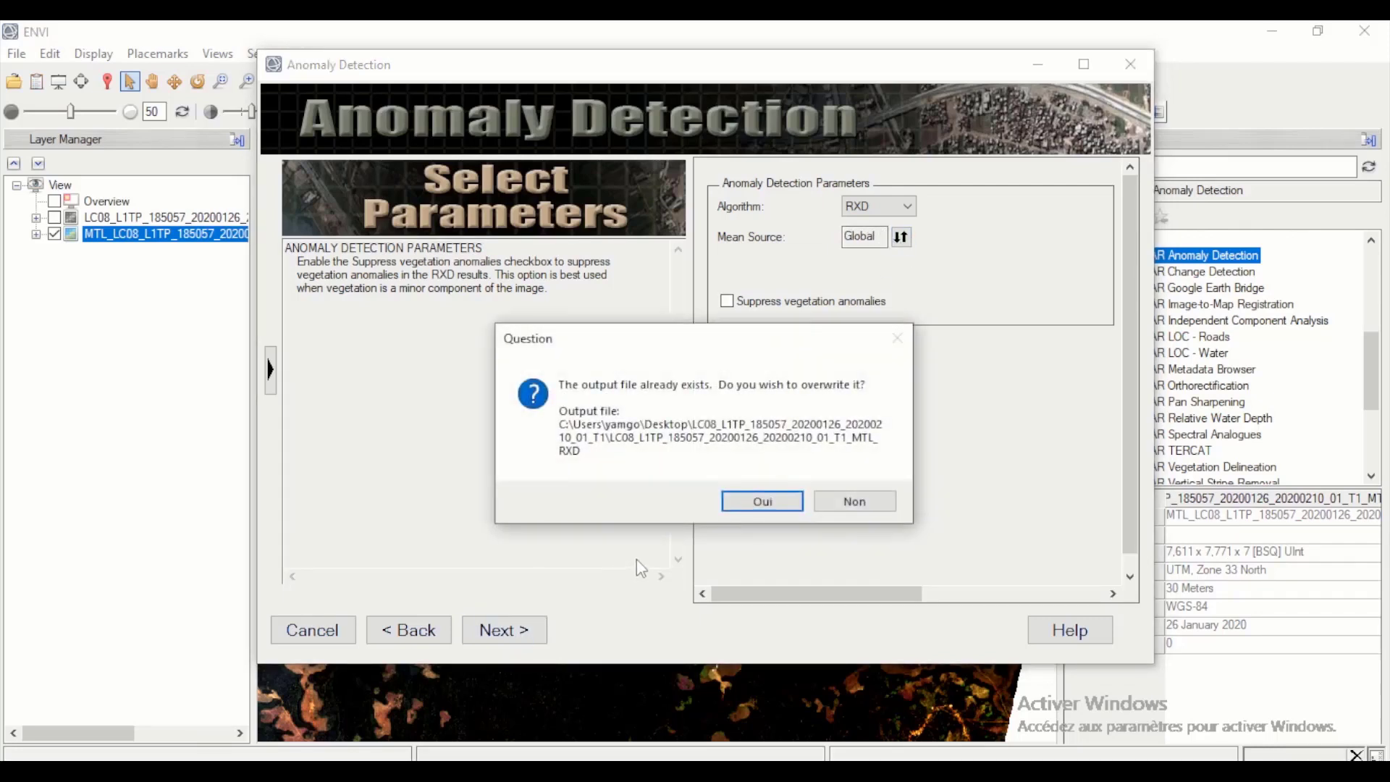
click(759, 503)
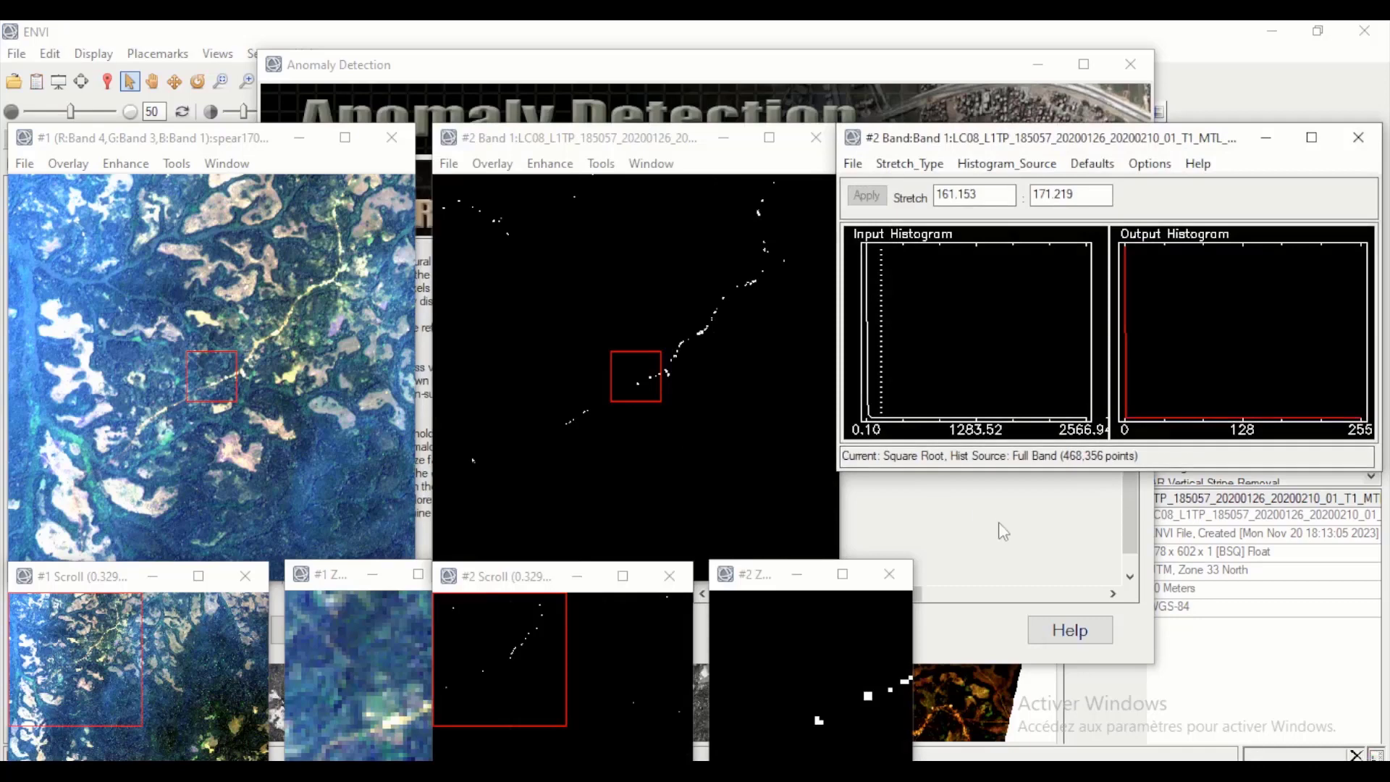
Step: Arrange the natural-color display, the RXD result display and the Anomaly Detection wizard side by side
click(983, 530)
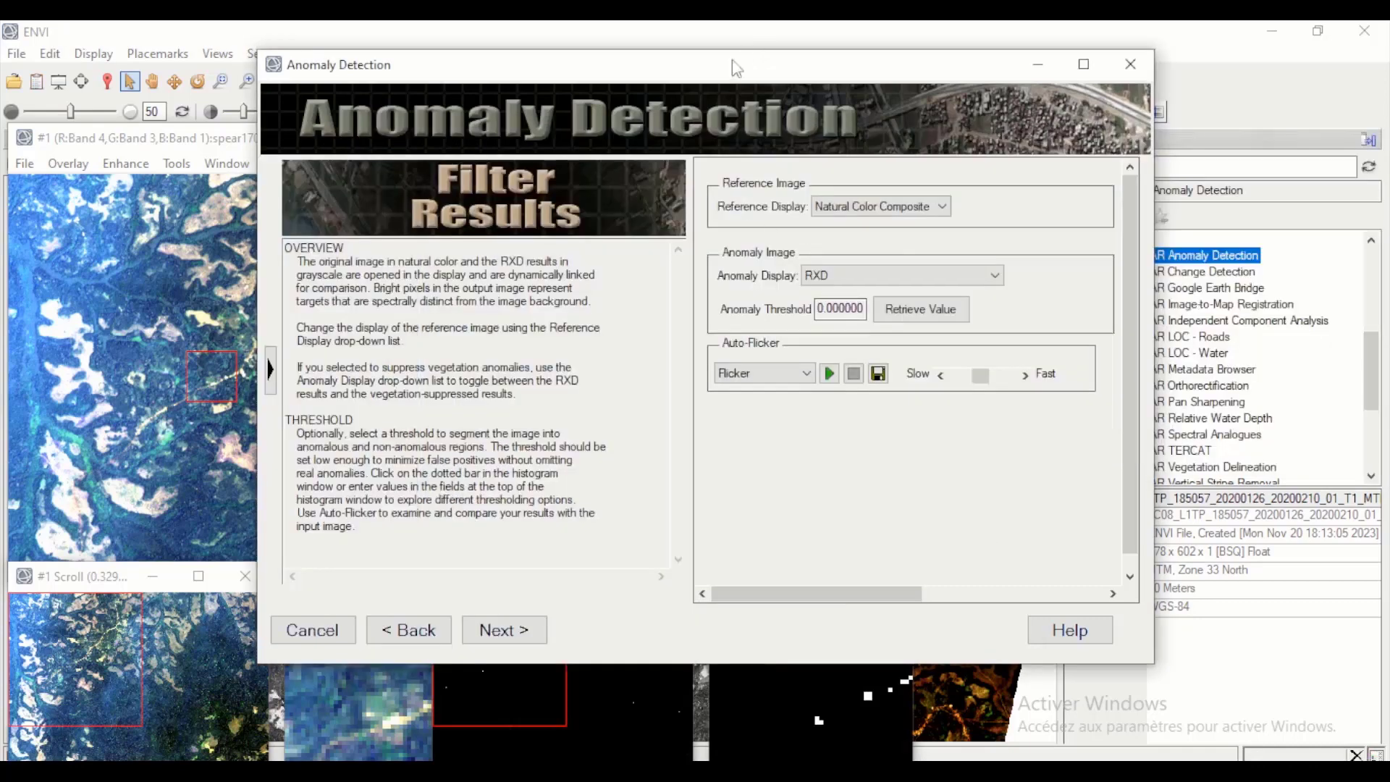
click(257, 163)
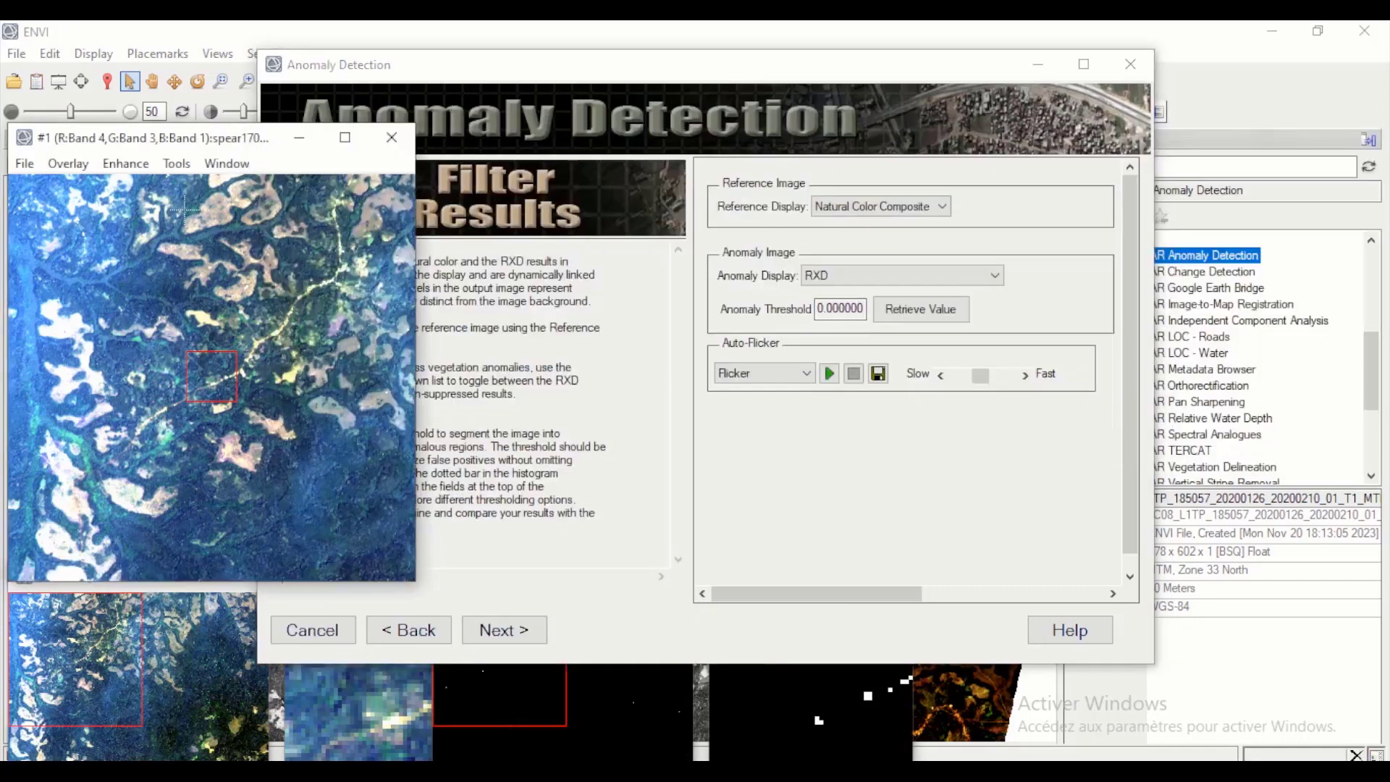
click(185, 651)
click(506, 737)
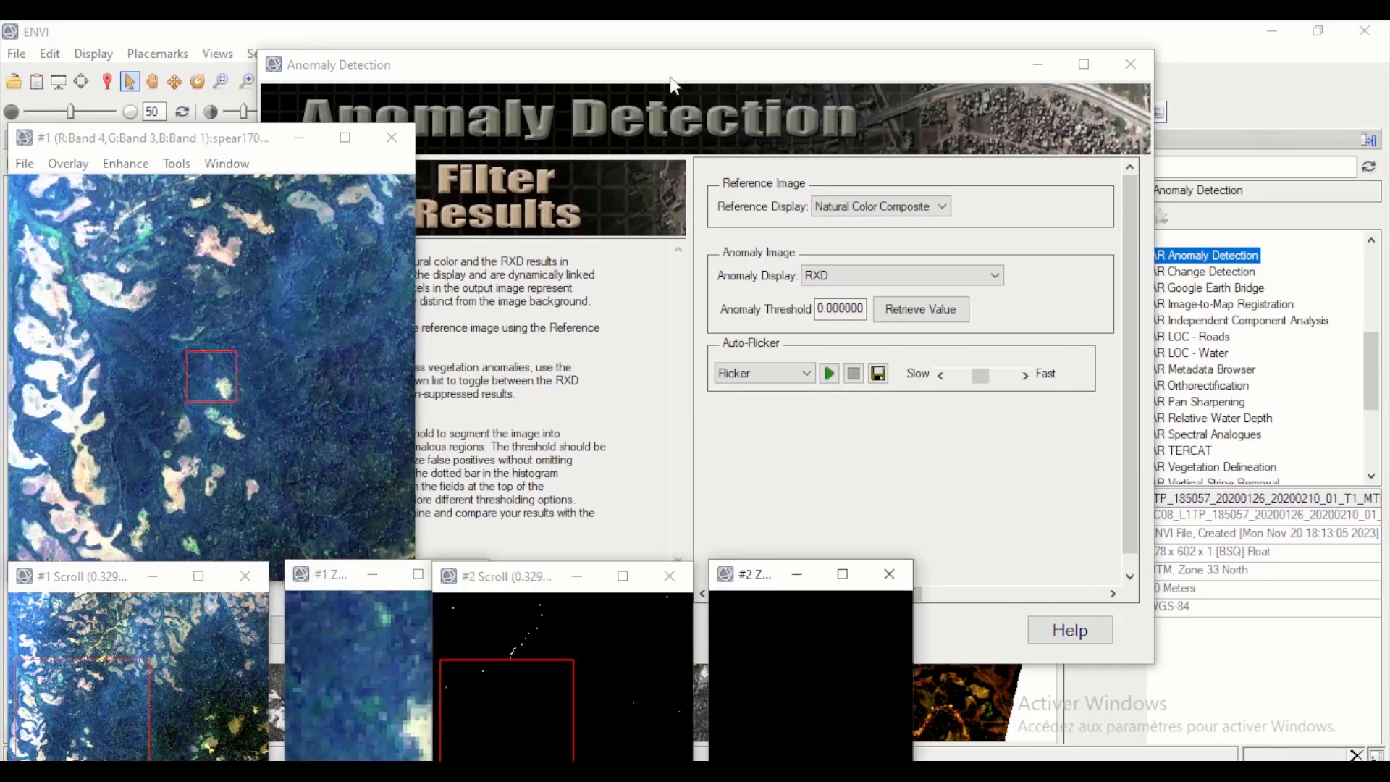
drag(673, 76, 981, 58)
click(580, 346)
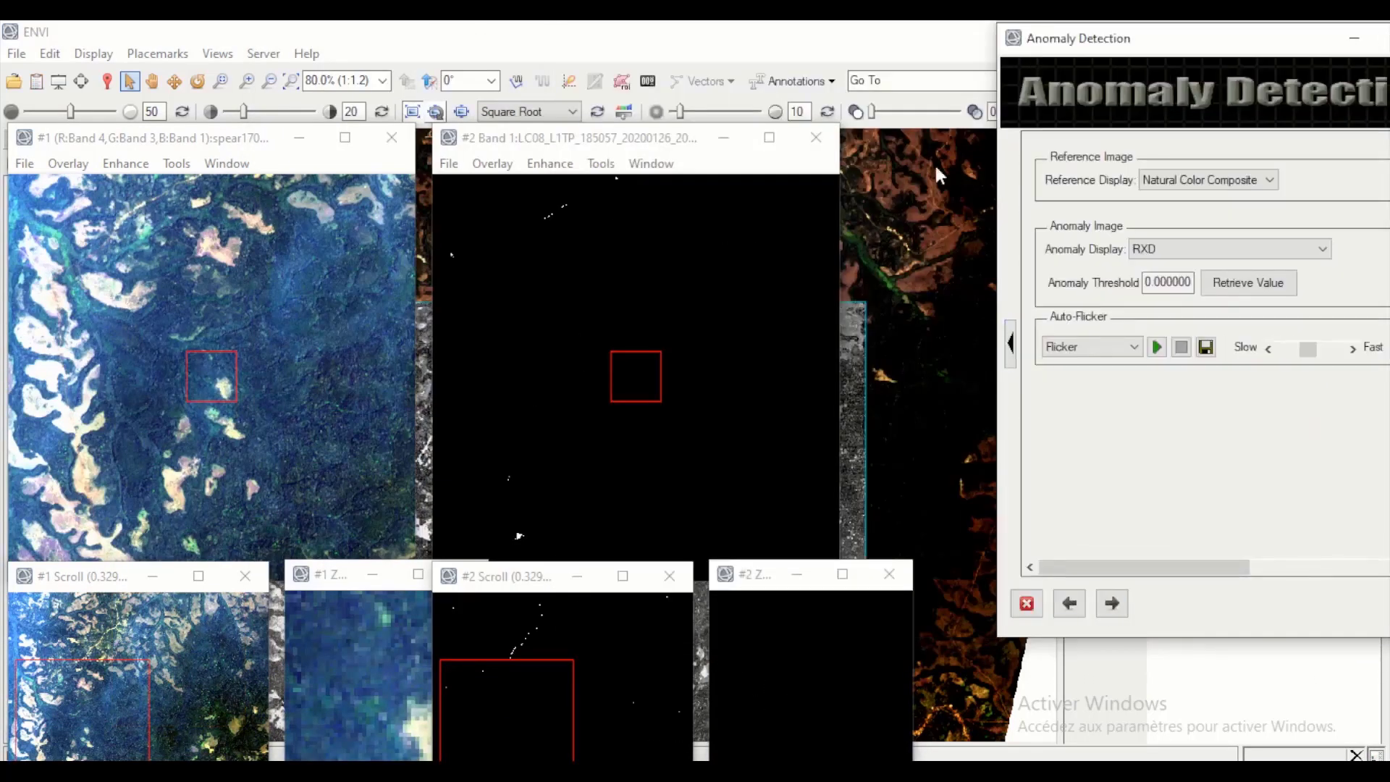
drag(238, 141, 250, 72)
drag(672, 145, 809, 81)
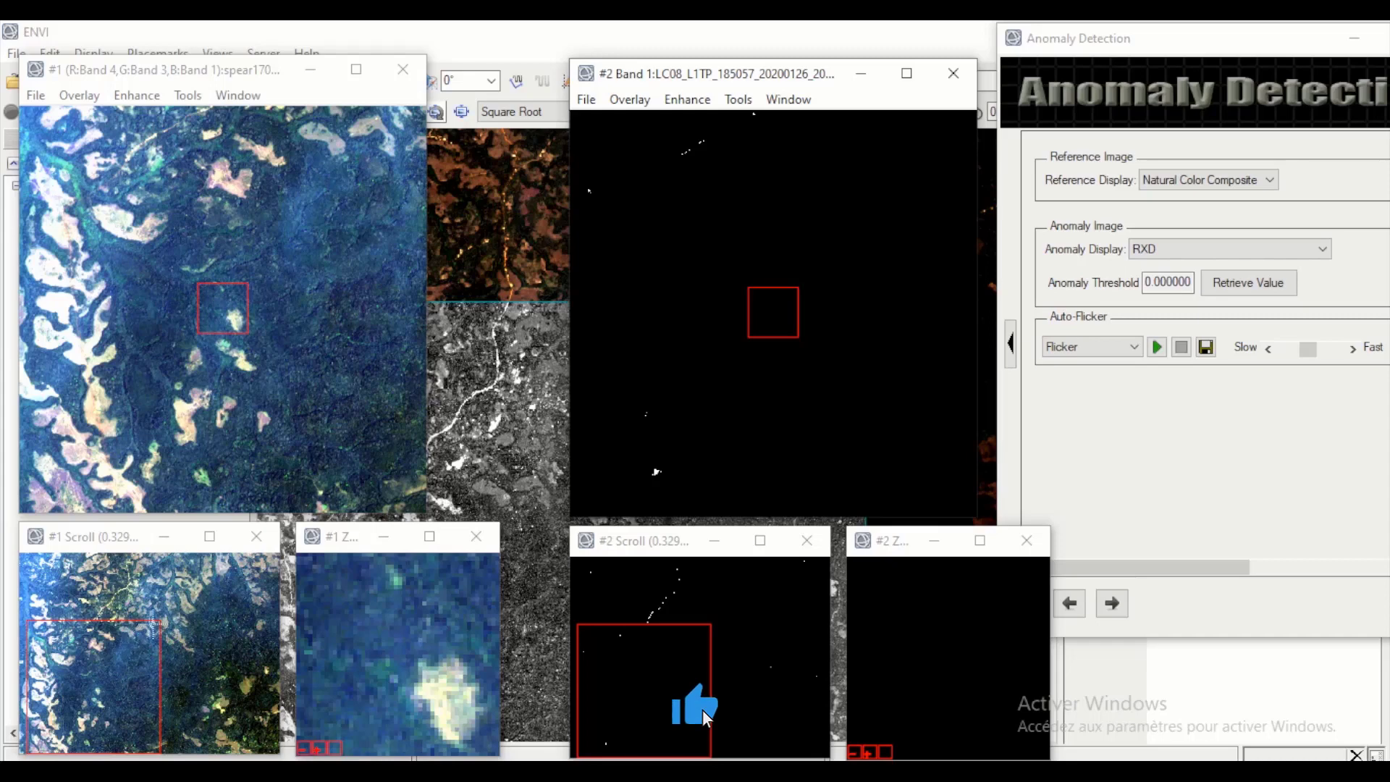
Step: Examine several areas of the natural-color image against the linked RXD result, including the bright linear feature and pale patches
drag(101, 674, 122, 654)
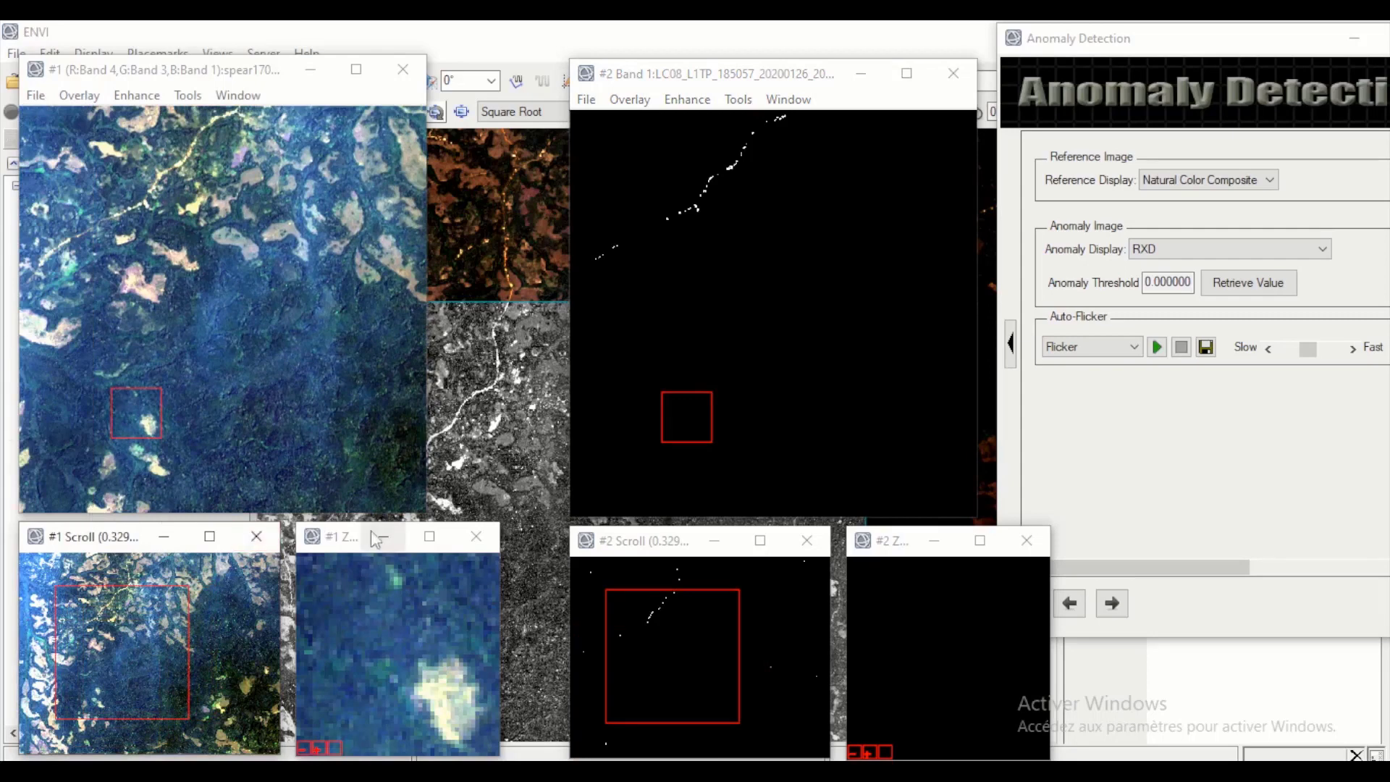
mouse_move(136, 667)
mouse_down()
mouse_move(161, 663)
mouse_move(138, 661)
mouse_up()
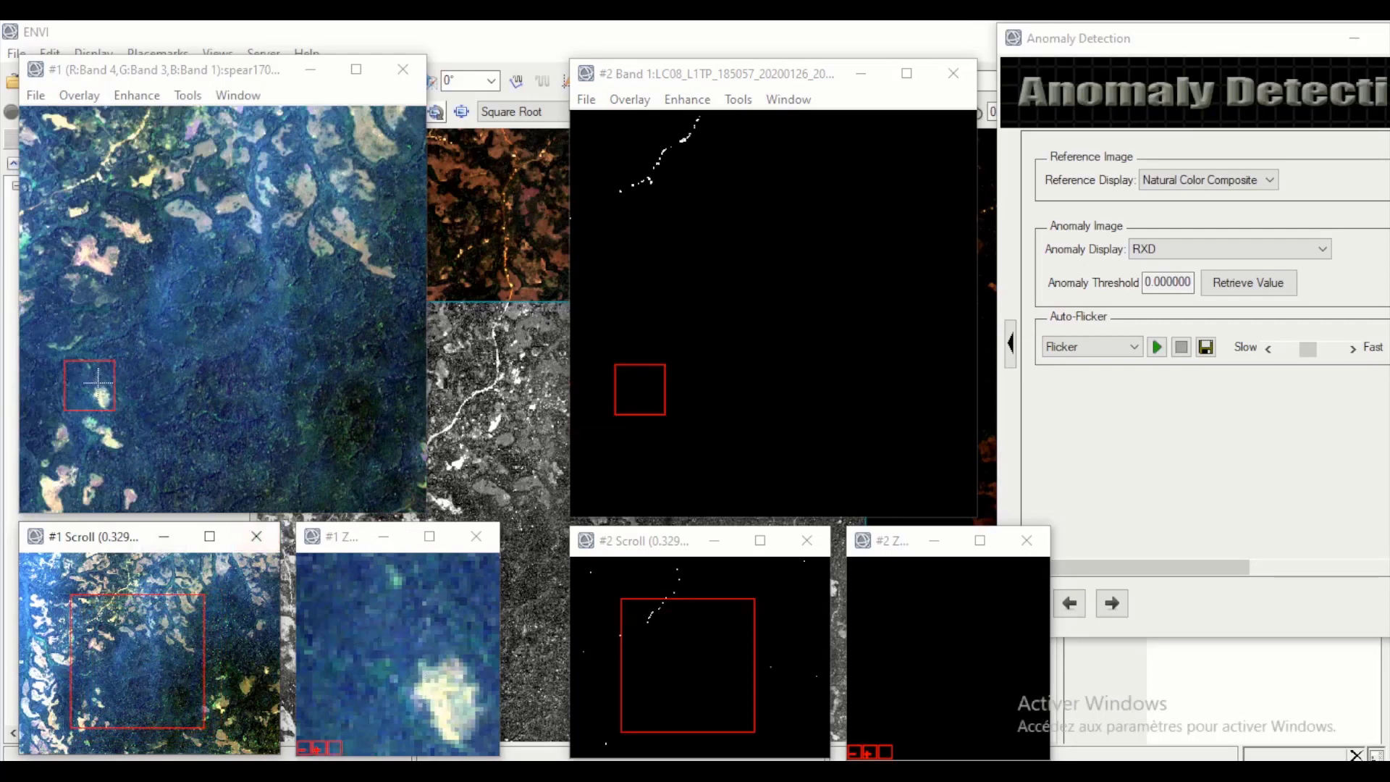
click(159, 349)
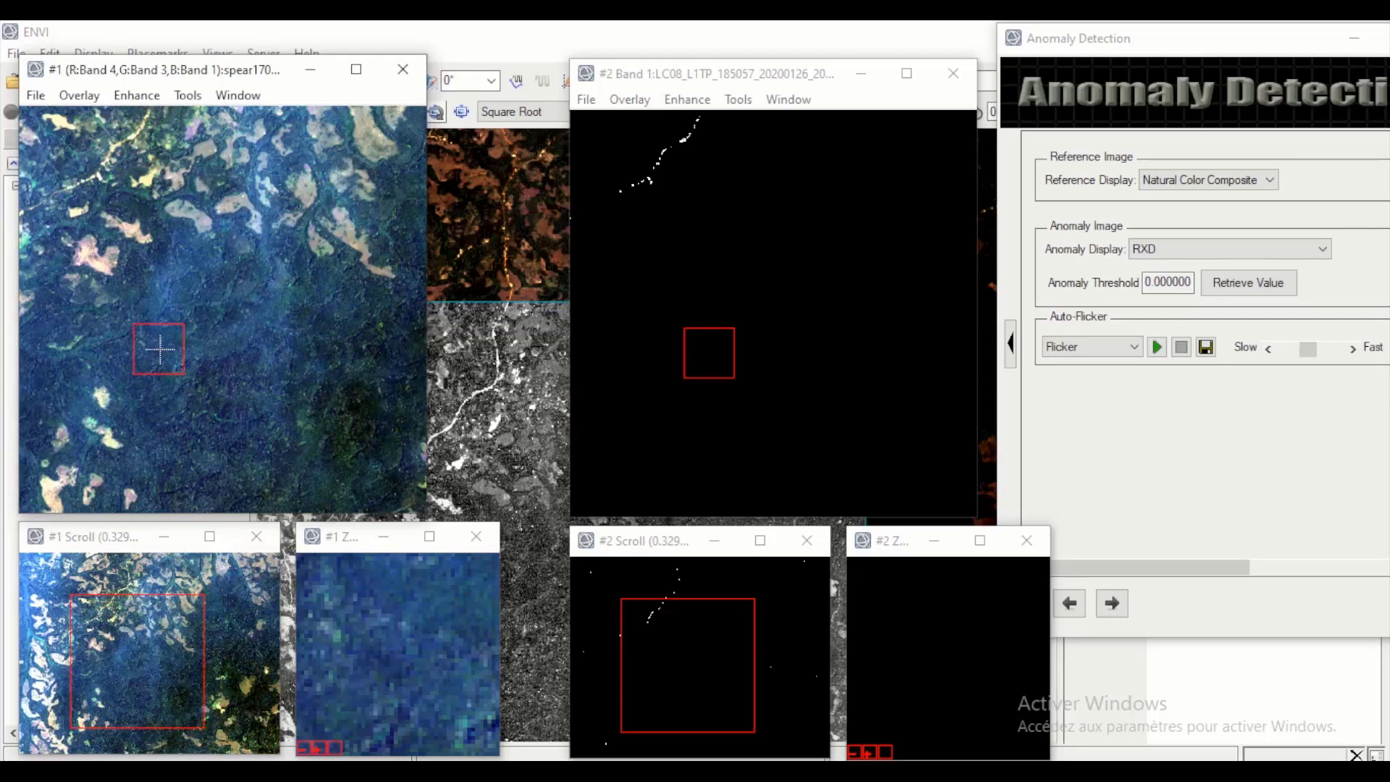
drag(158, 349, 127, 235)
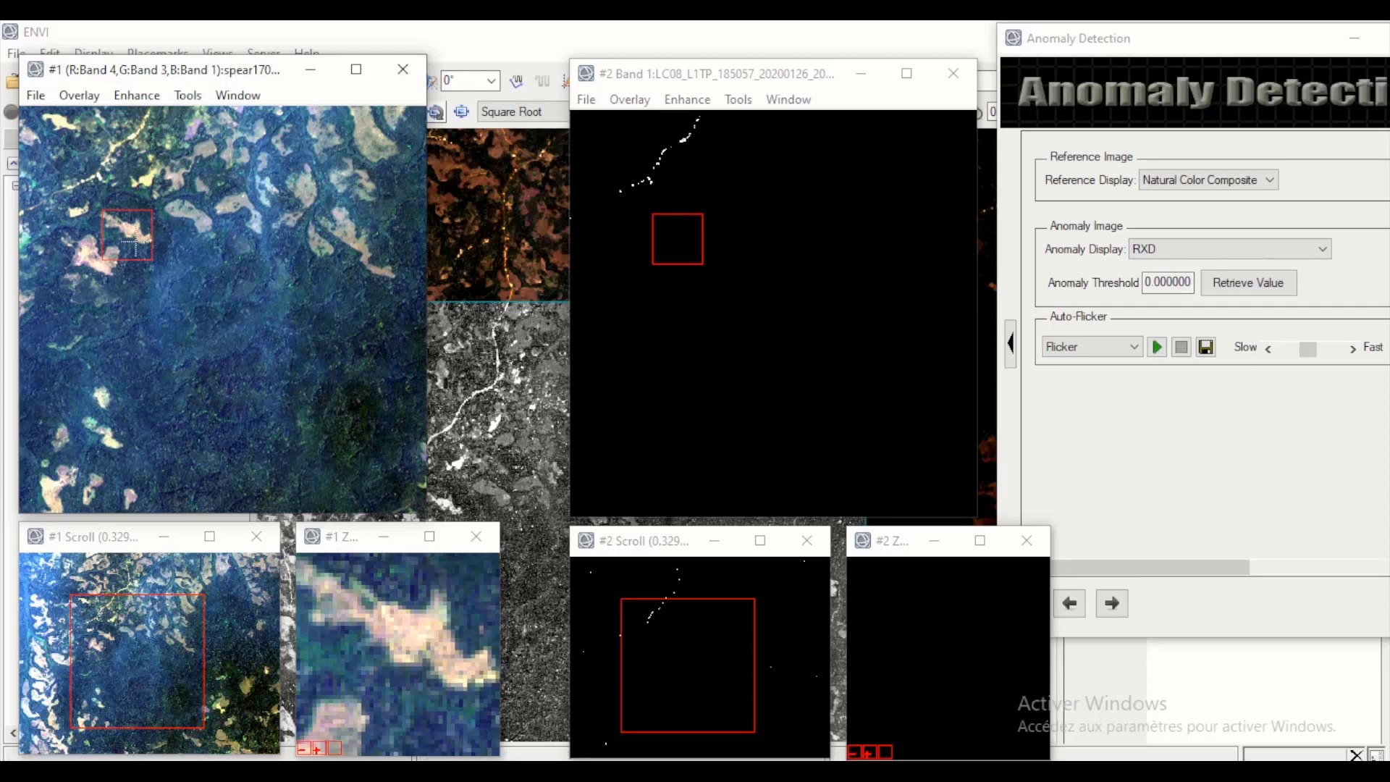
drag(128, 239, 165, 234)
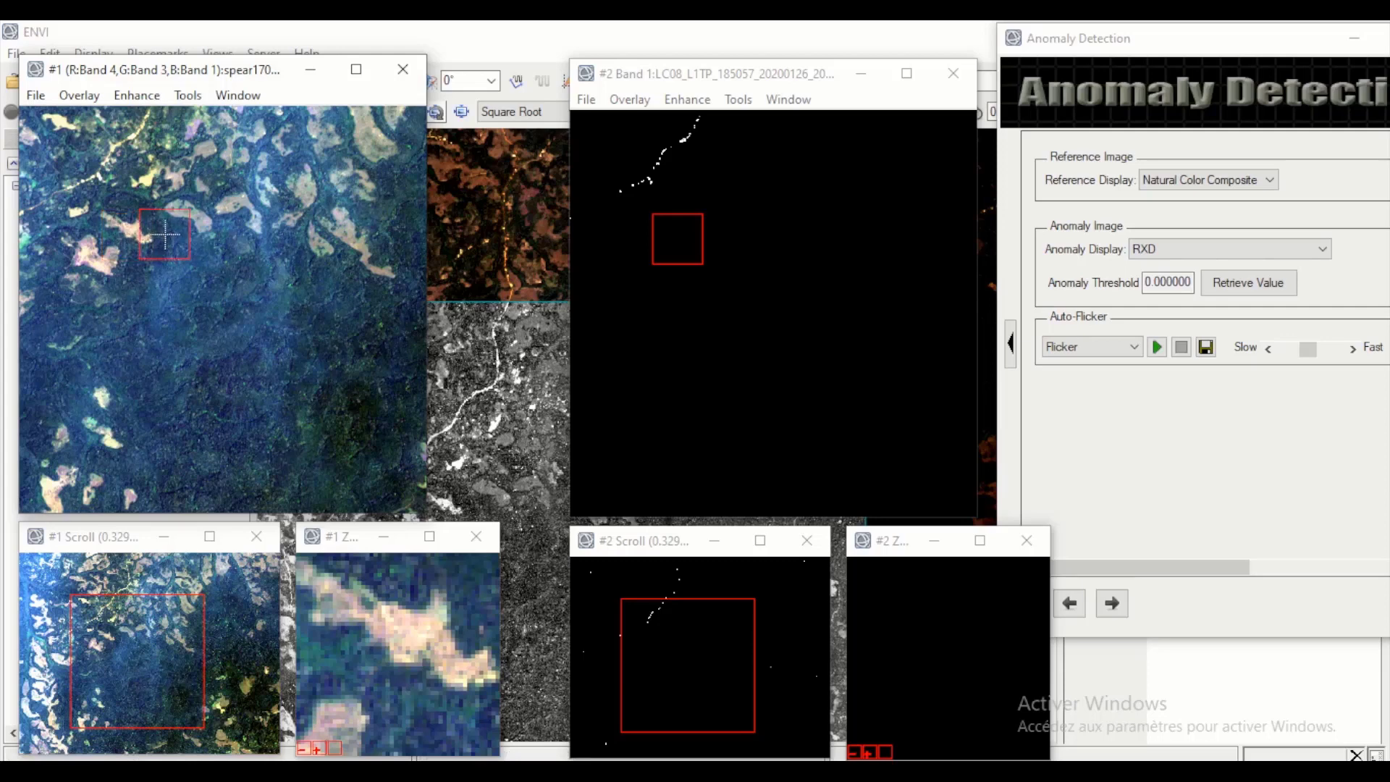
click(716, 238)
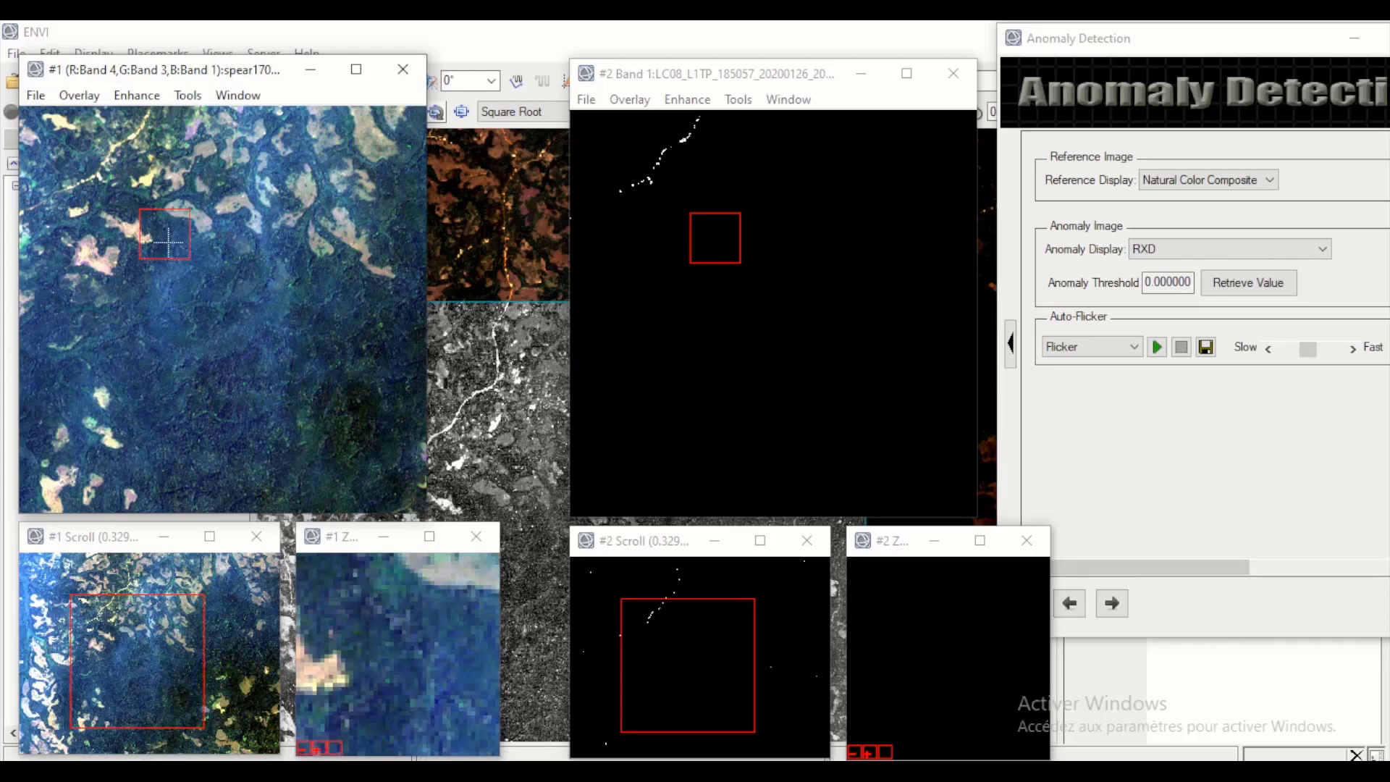
drag(170, 241, 95, 178)
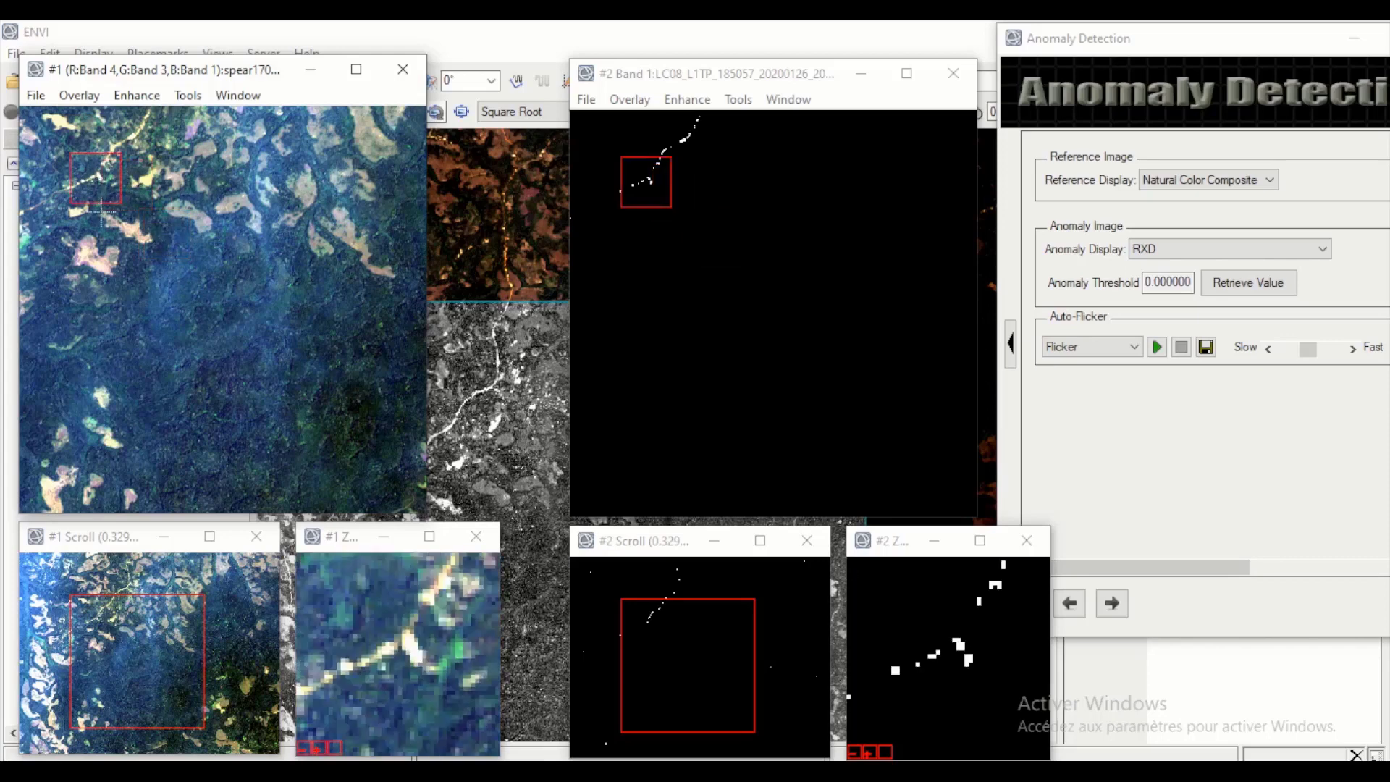
click(101, 237)
click(131, 212)
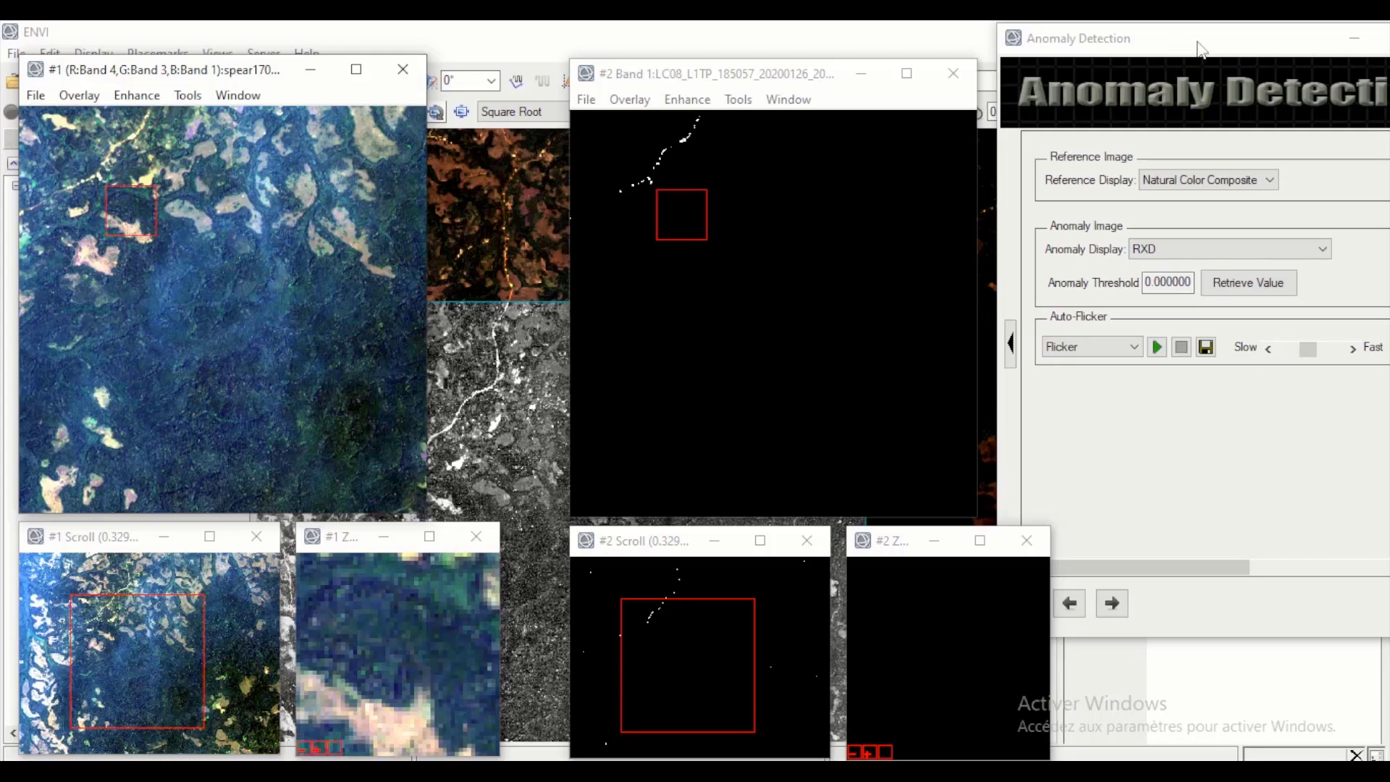
drag(1196, 49, 1142, 49)
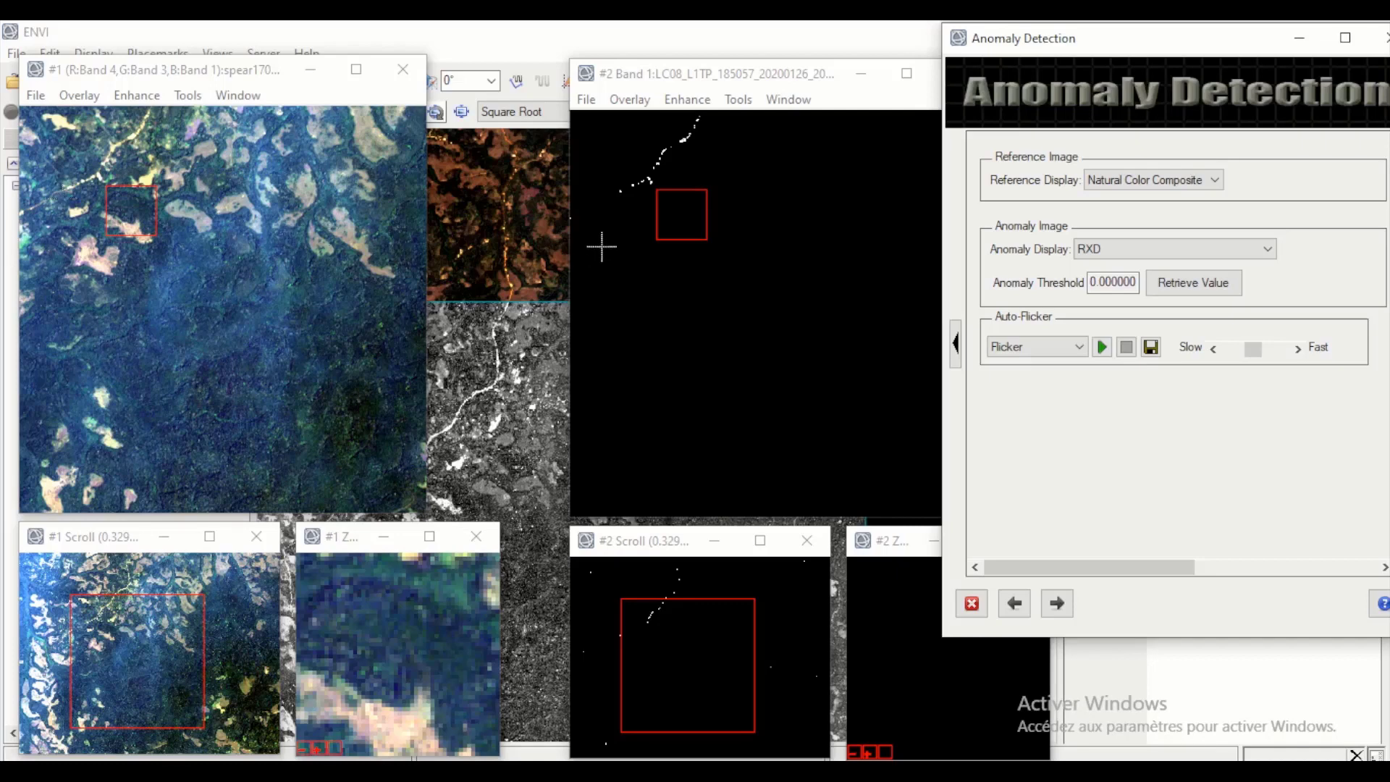
mouse_move(688, 211)
mouse_down()
mouse_move(668, 163)
mouse_move(689, 197)
mouse_up()
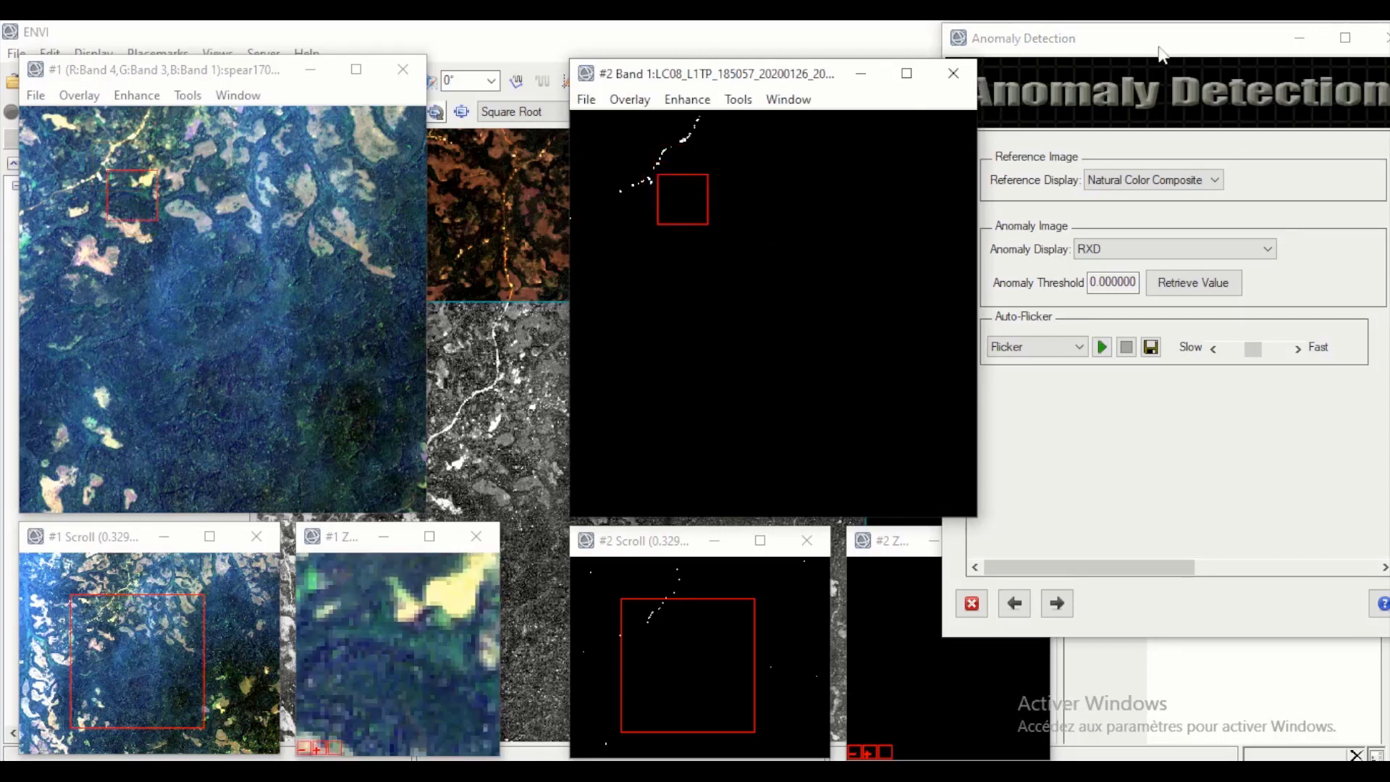
Step: Move the Anomaly Detection wizard fully into view and choose RXD as the anomaly display
drag(1156, 42, 1057, 47)
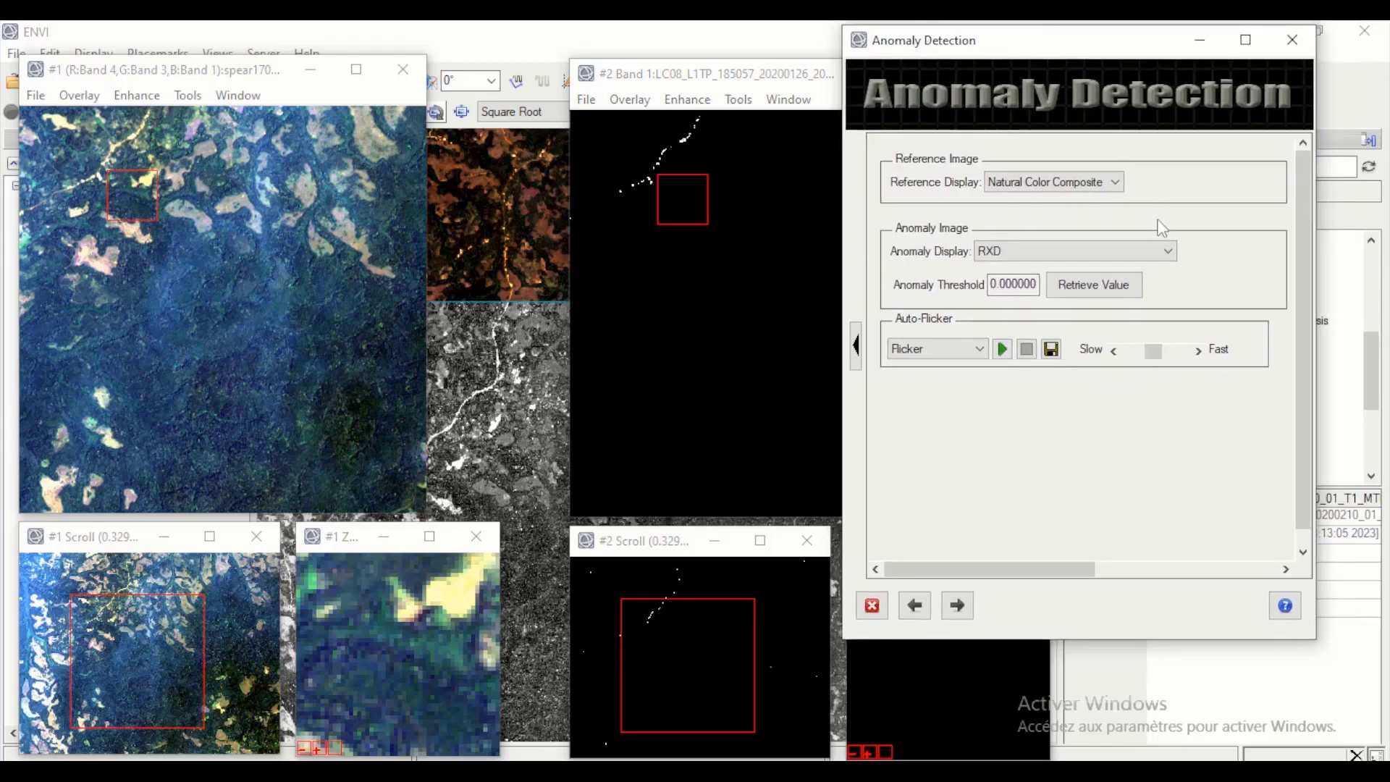
click(1166, 252)
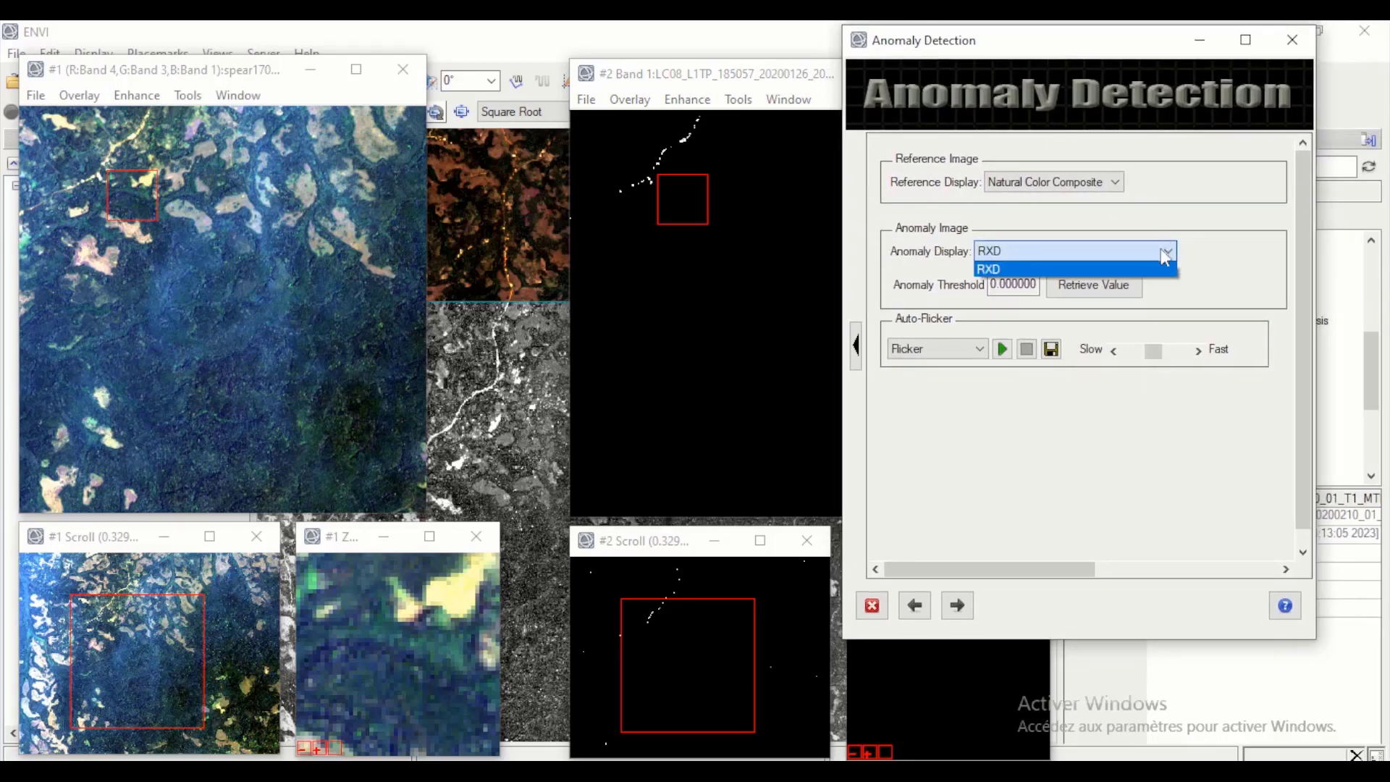
click(1159, 268)
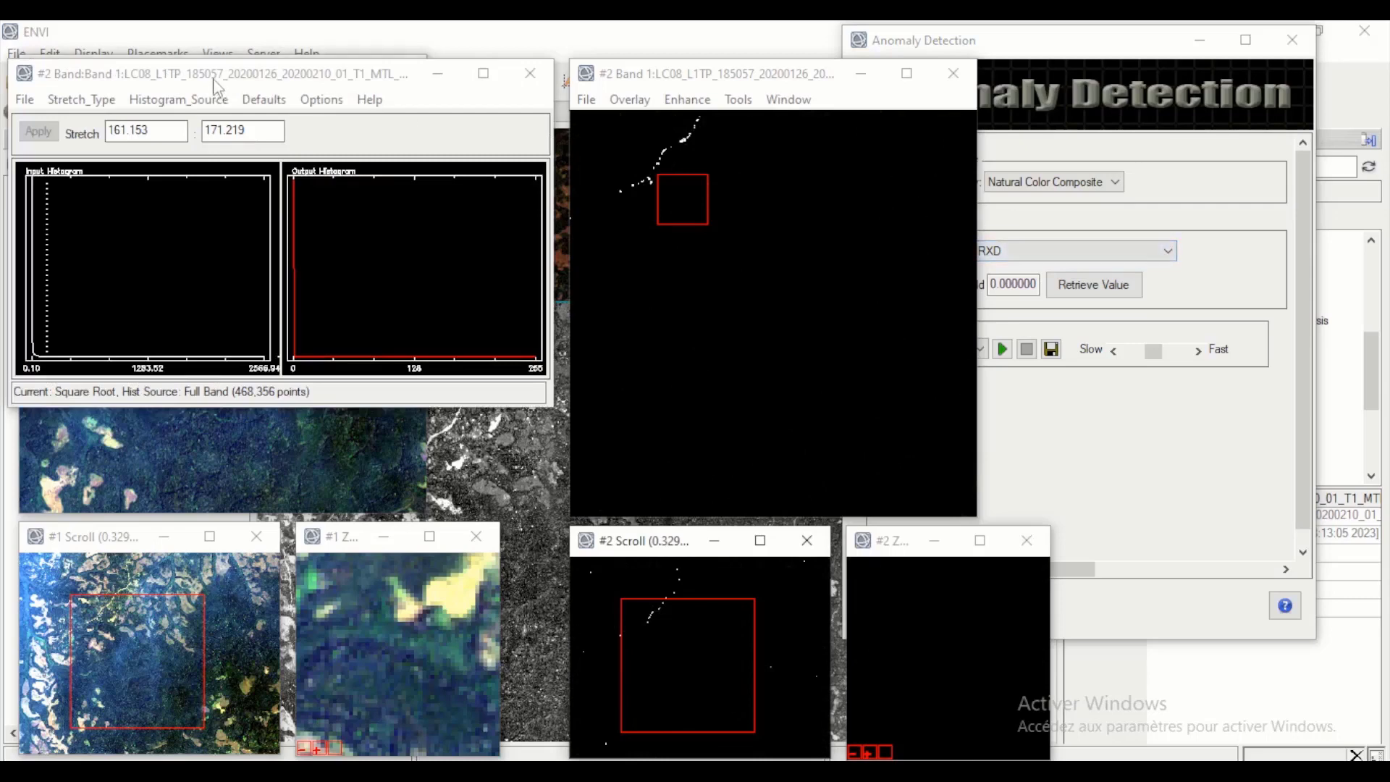
Step: Reselect RXD as the anomaly display to bring up its histogram, and position the histogram window between the two image displays
drag(212, 80, 800, 64)
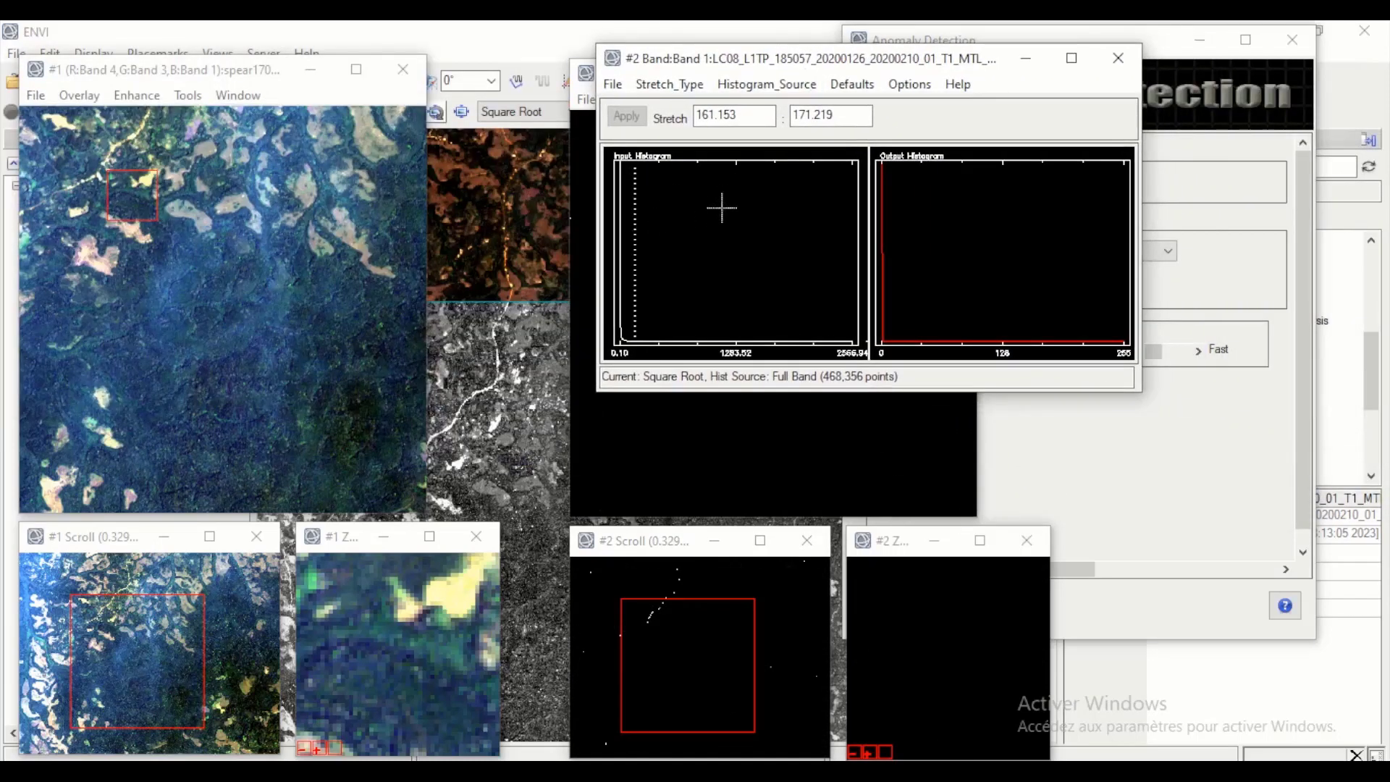
drag(989, 69, 712, 76)
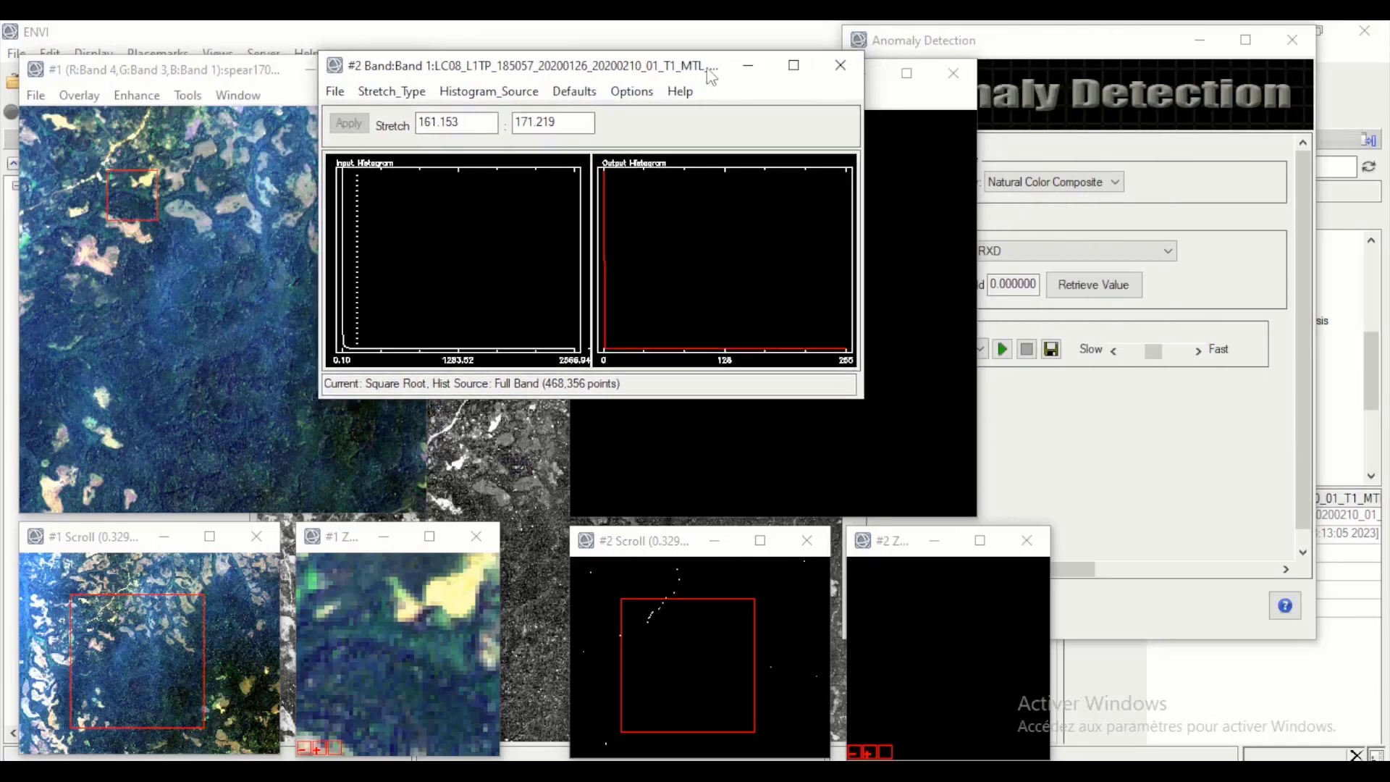
click(1061, 73)
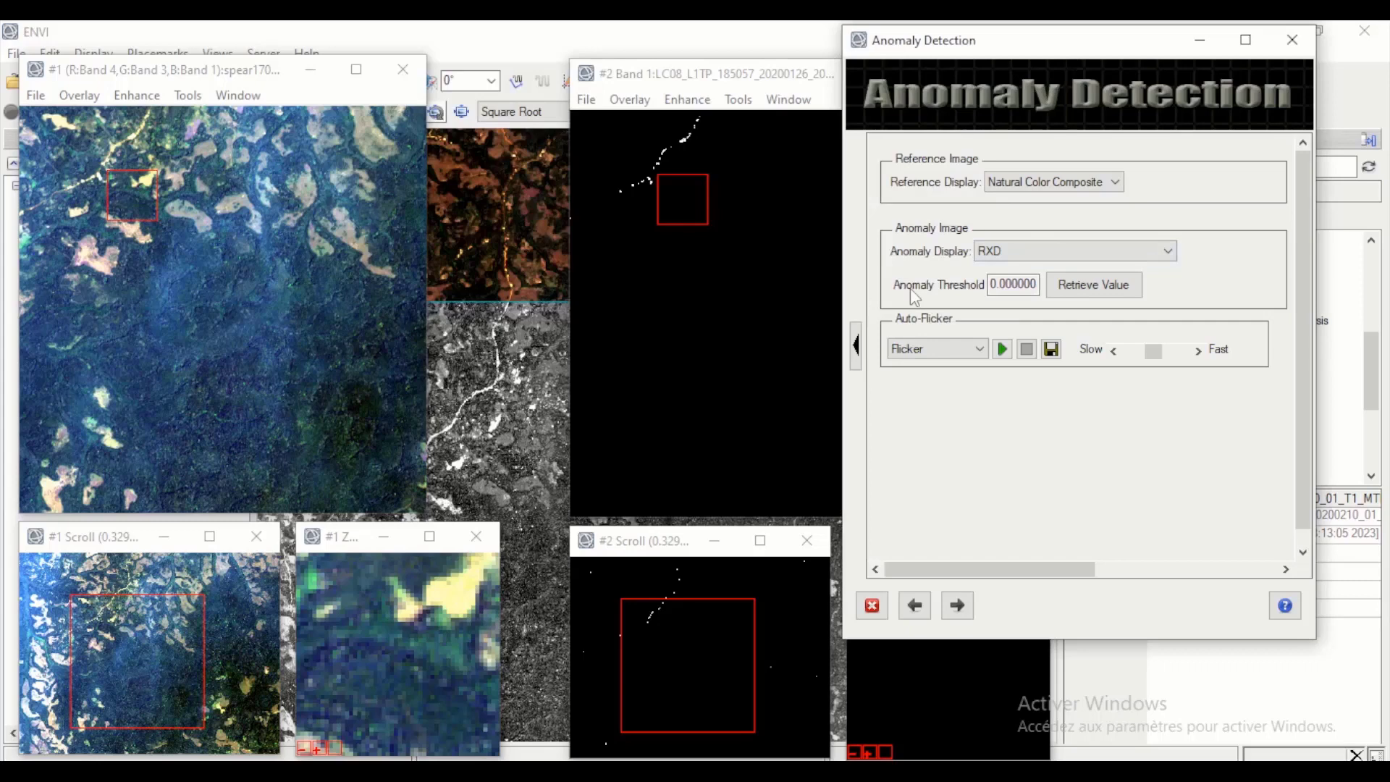
click(1134, 251)
click(1090, 265)
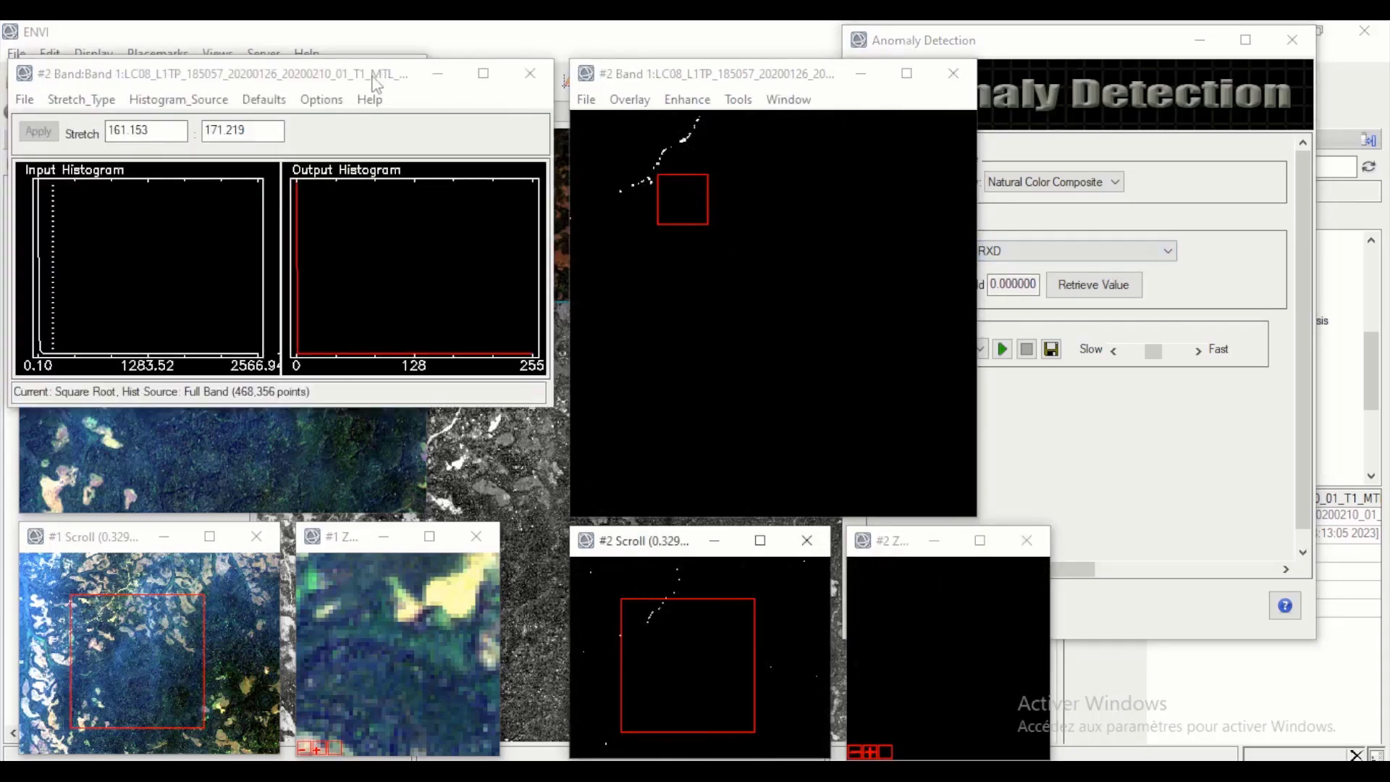
drag(370, 86, 696, 88)
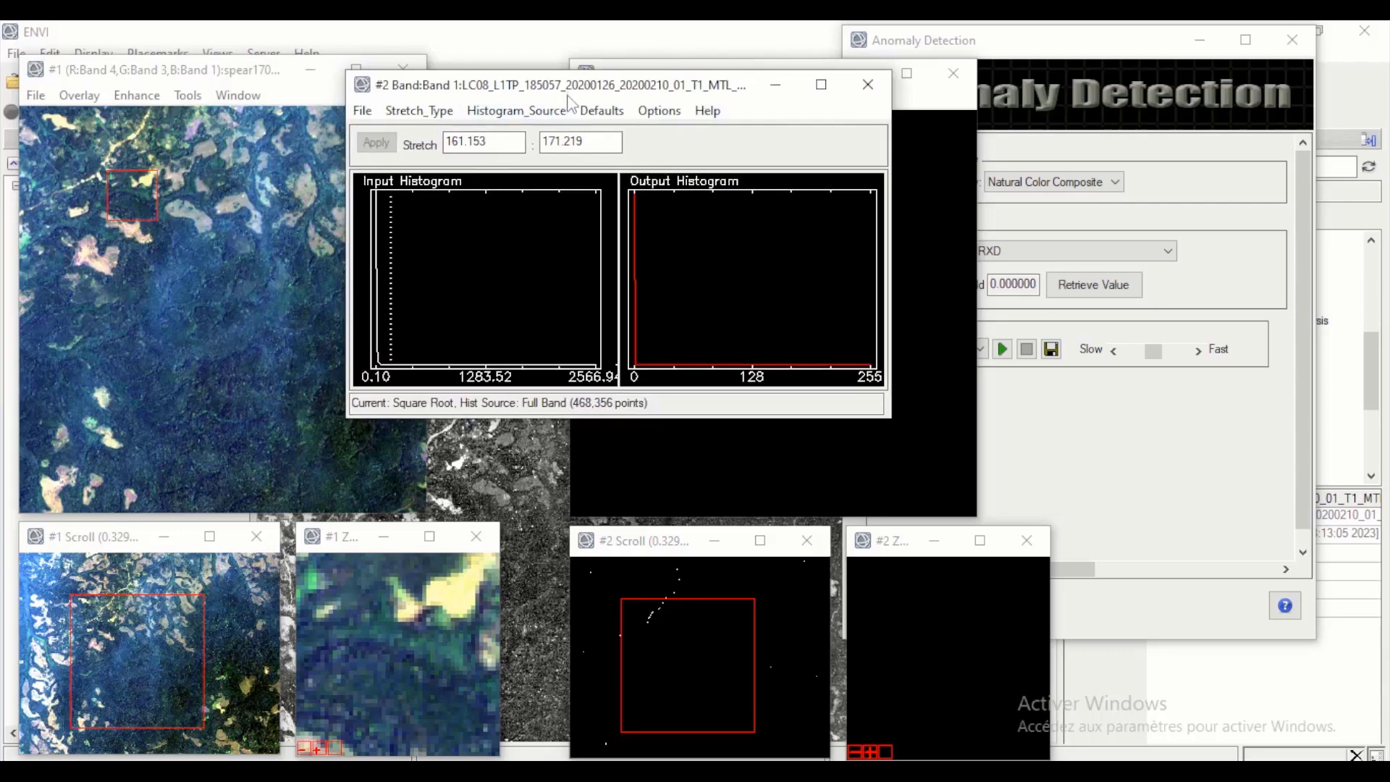
drag(485, 95, 496, 87)
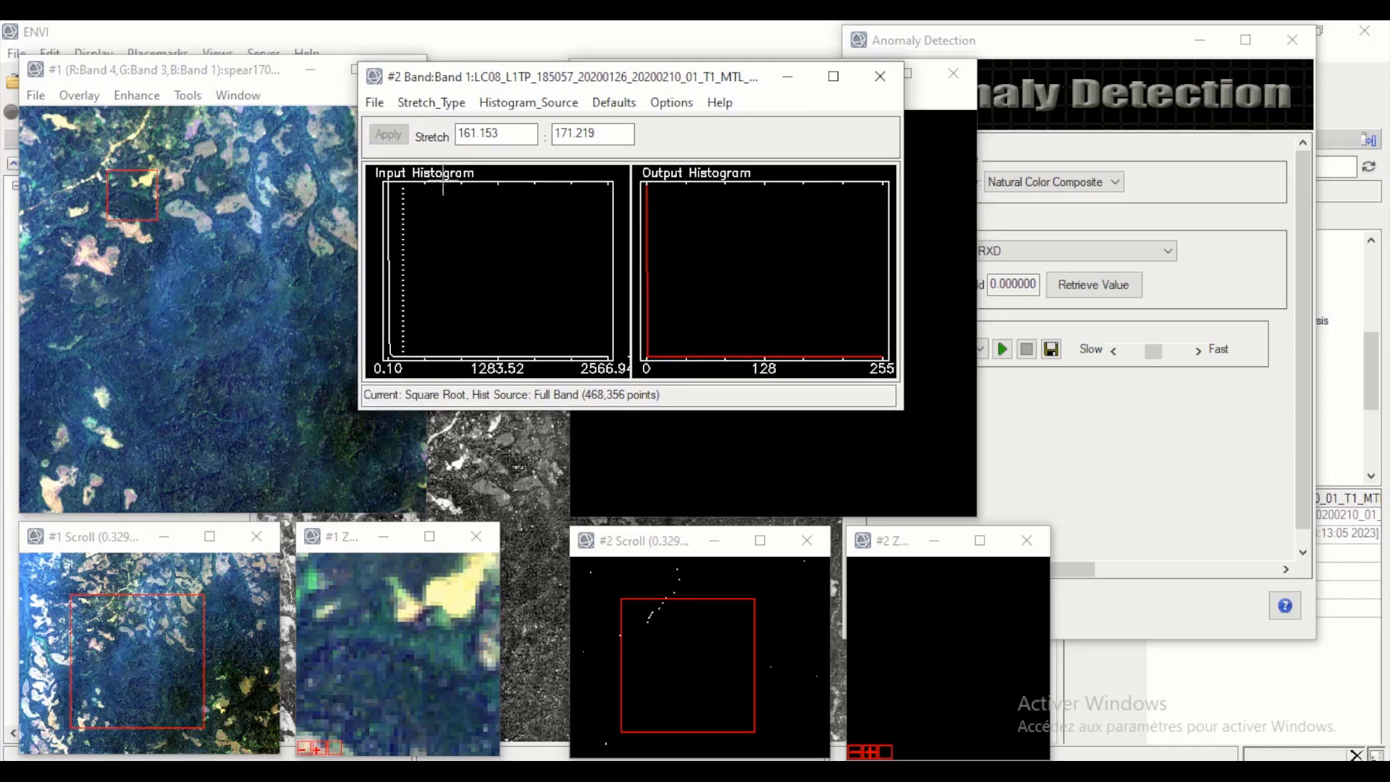
Step: Raise the RXD stretch range on the input histogram to 271.880–281.946, with the histogram moved off the RXD display
click(403, 276)
click(404, 276)
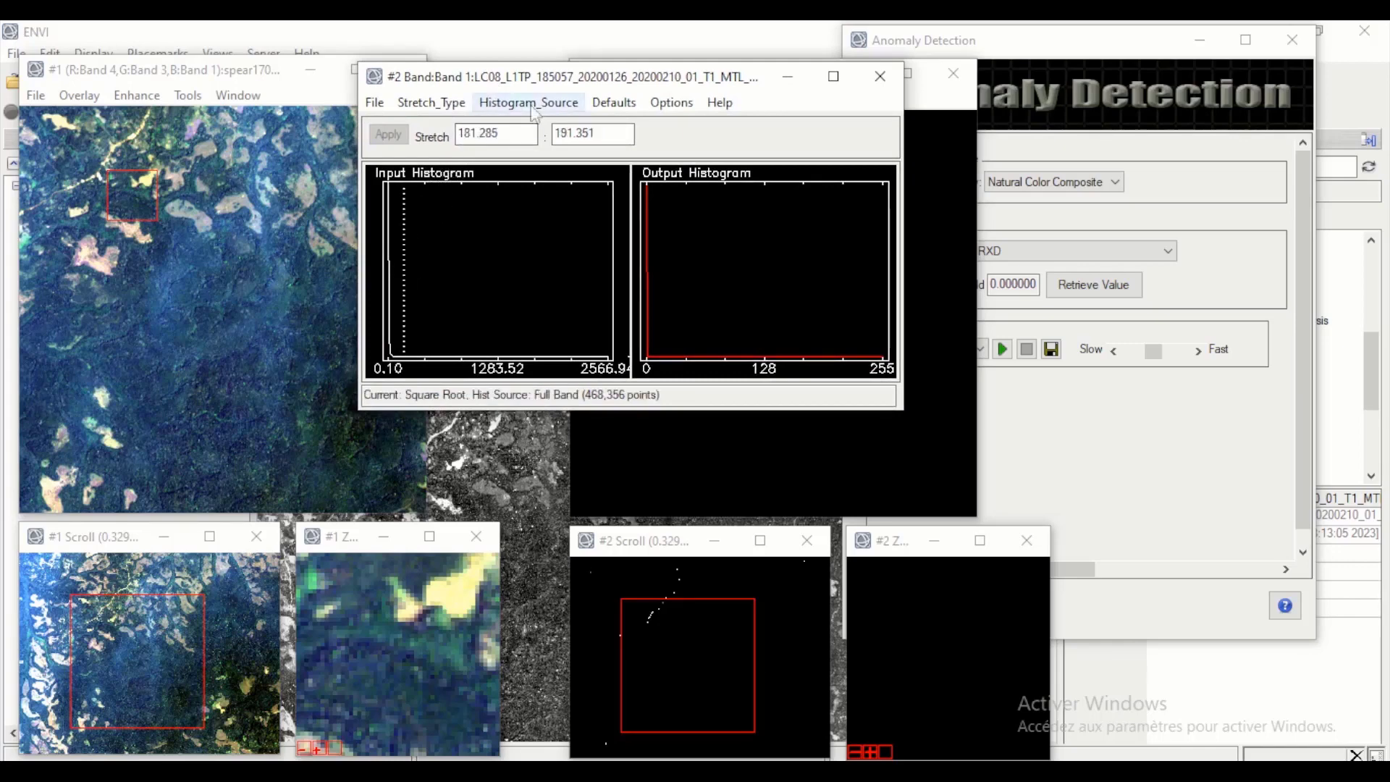
drag(558, 83, 234, 62)
click(76, 245)
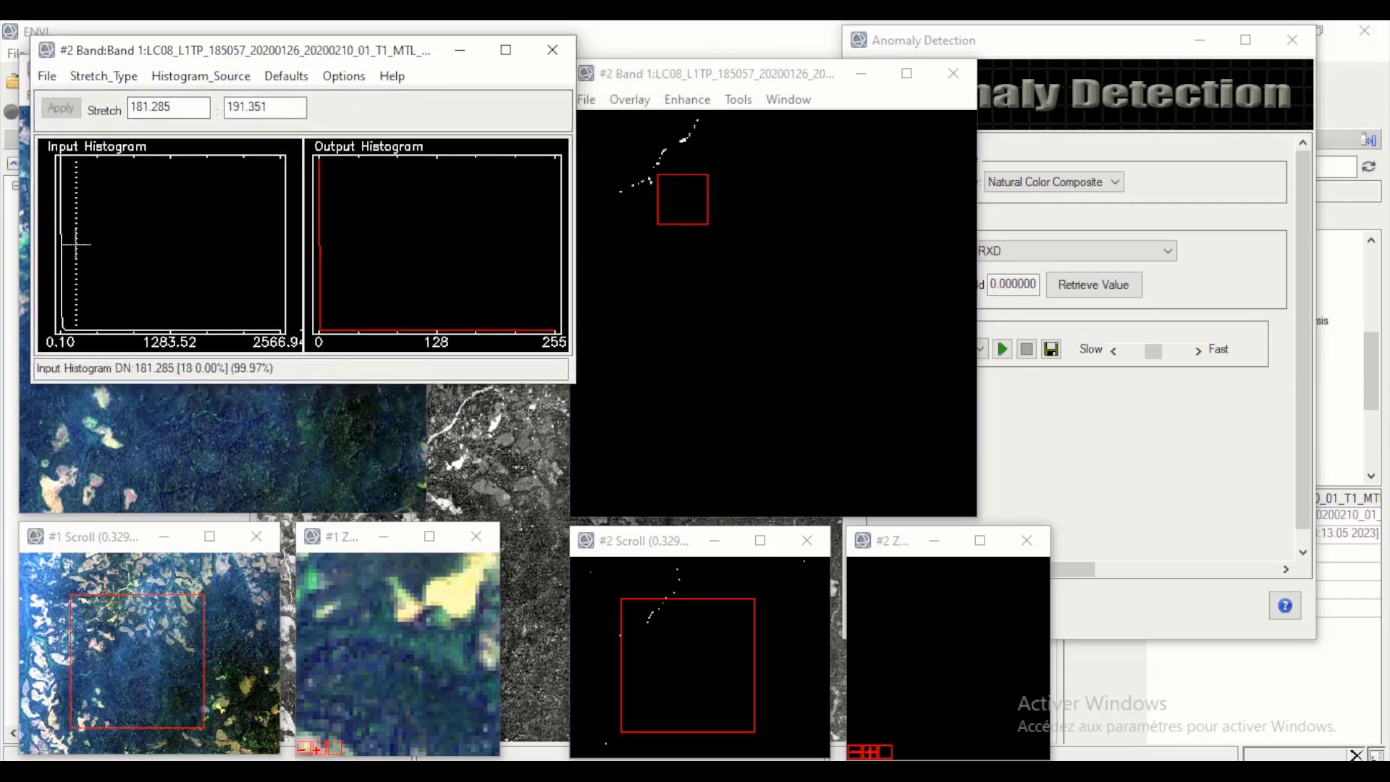
drag(76, 245, 84, 246)
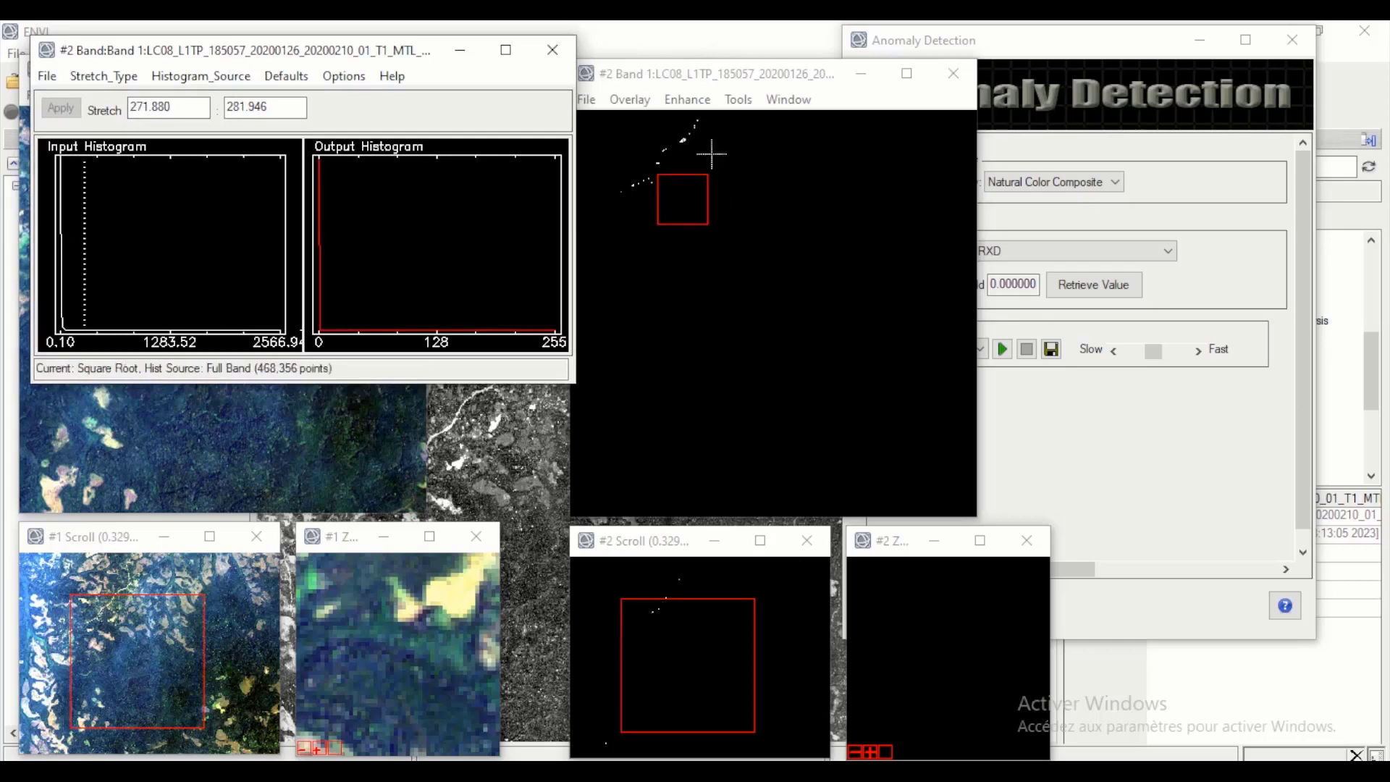
Step: Test lower RXD stretch ranges on the input histogram and settle on 80.625–90.691
drag(84, 242, 66, 238)
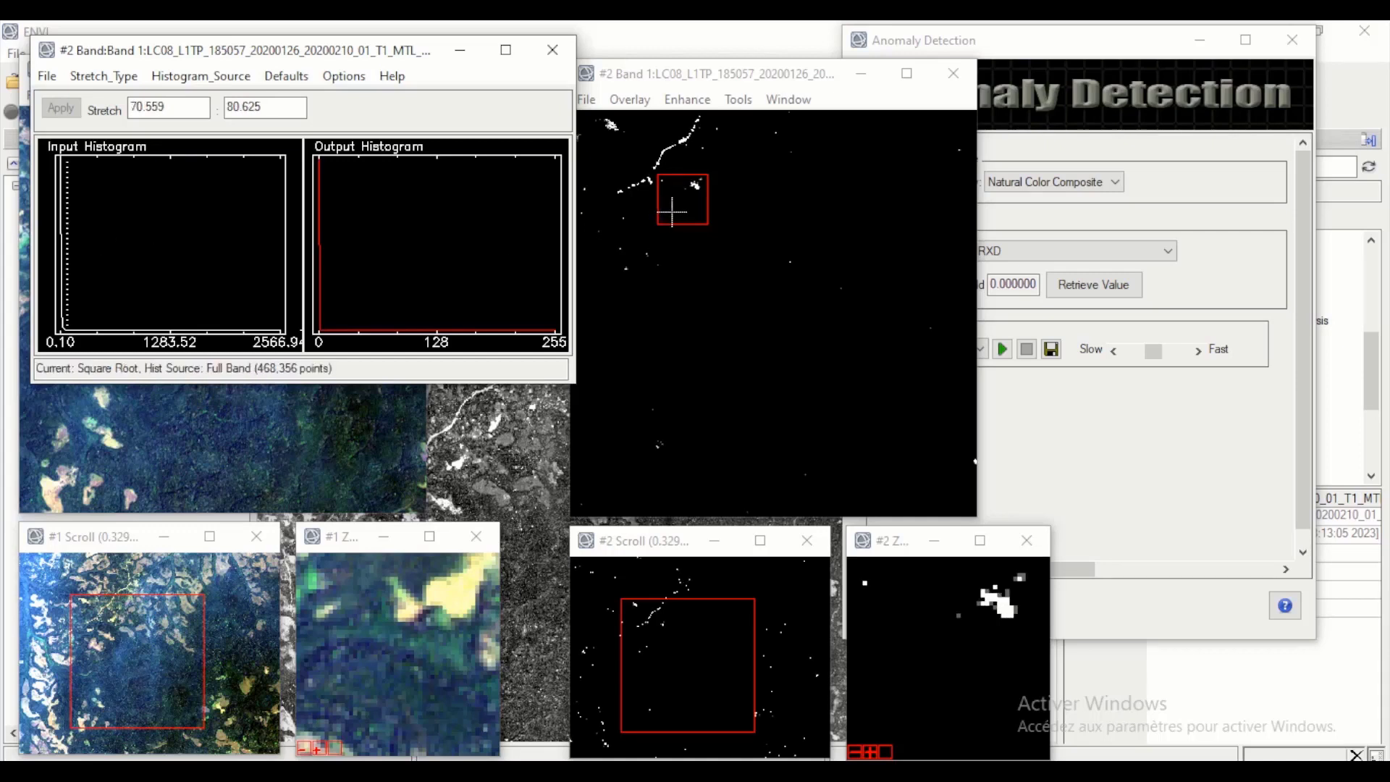
click(69, 255)
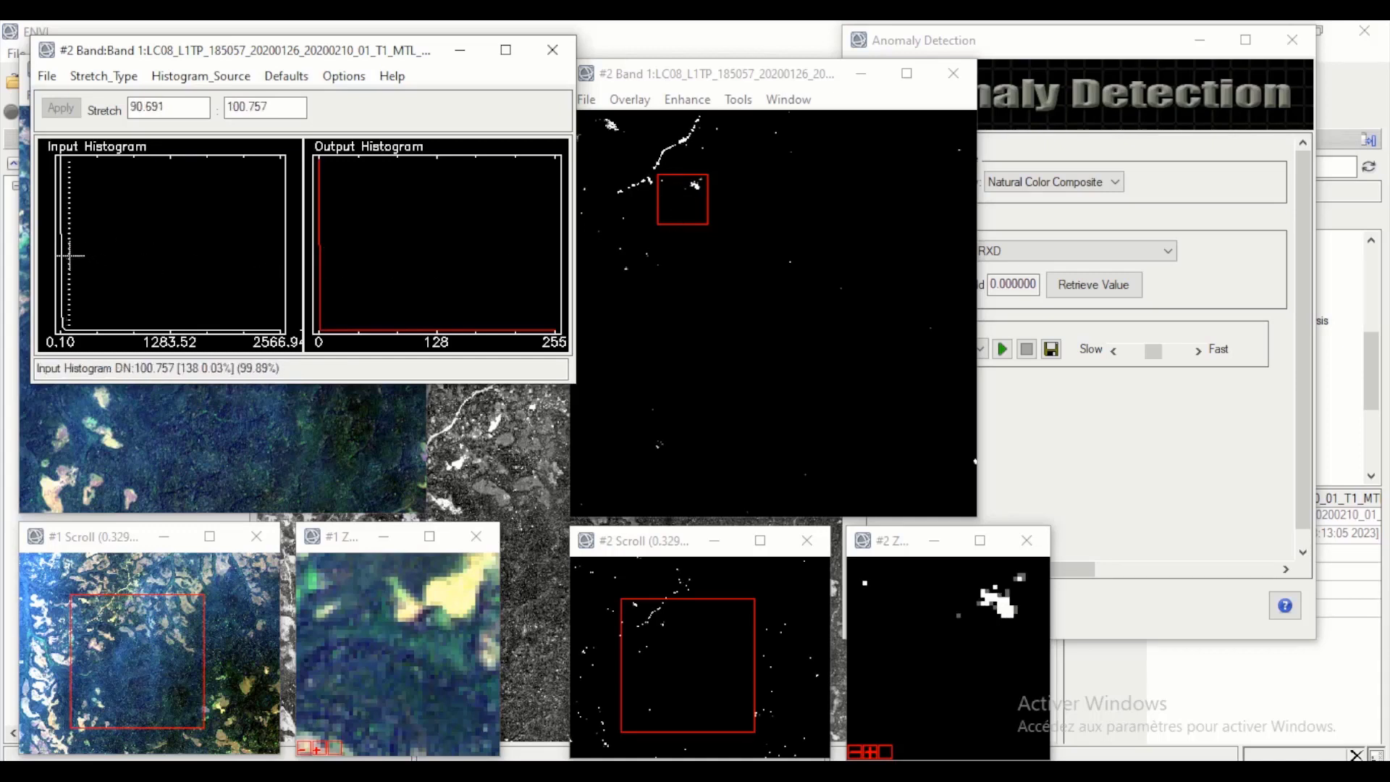
mouse_move(68, 255)
mouse_down()
mouse_move(272, 255)
mouse_move(71, 258)
mouse_up()
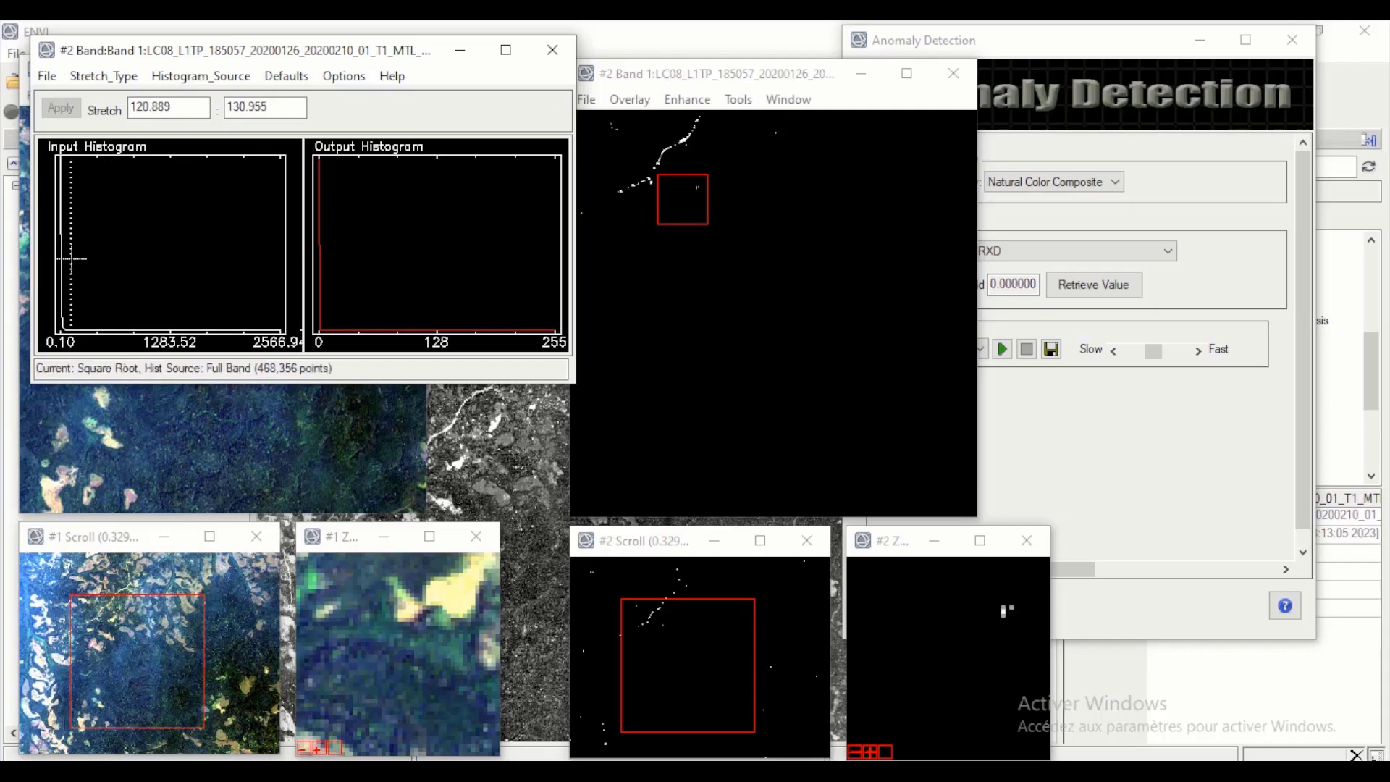
click(71, 259)
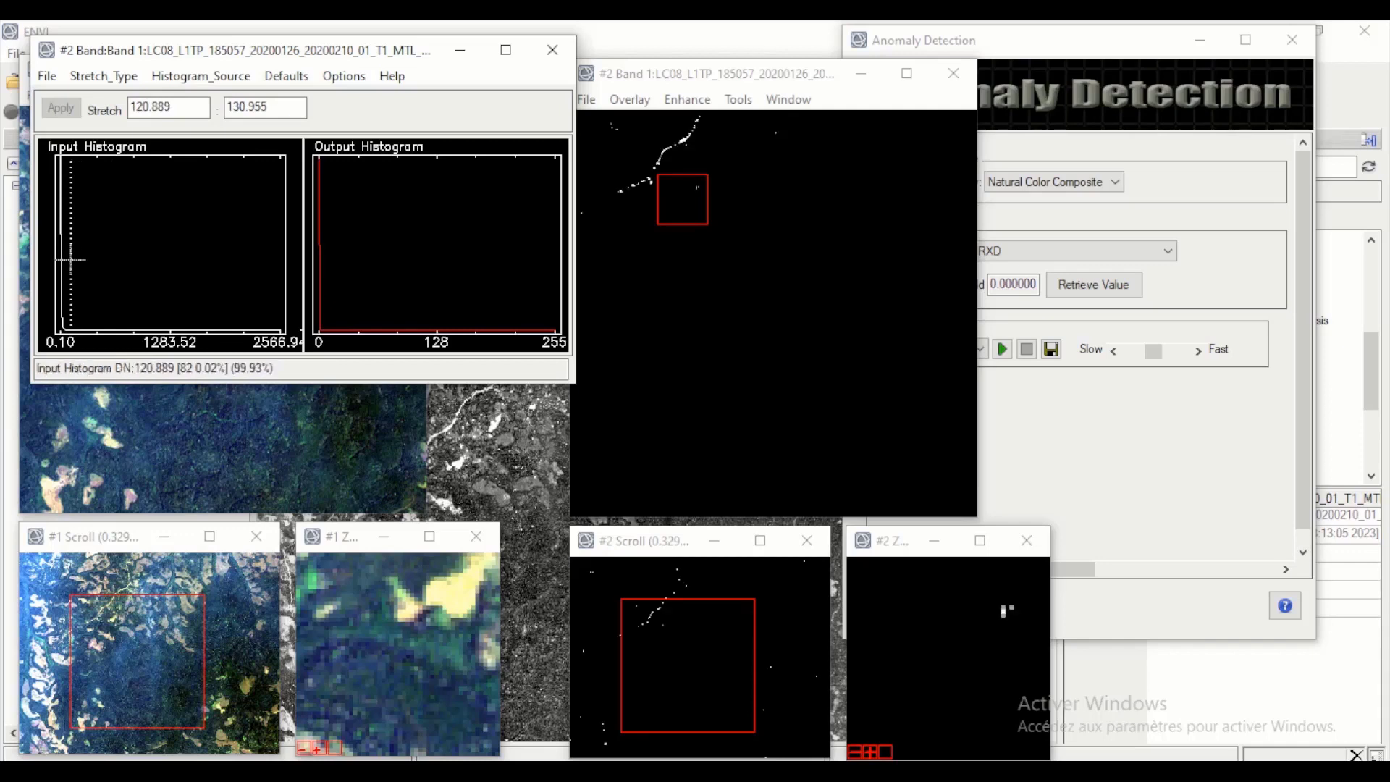
drag(71, 258, 67, 258)
click(138, 109)
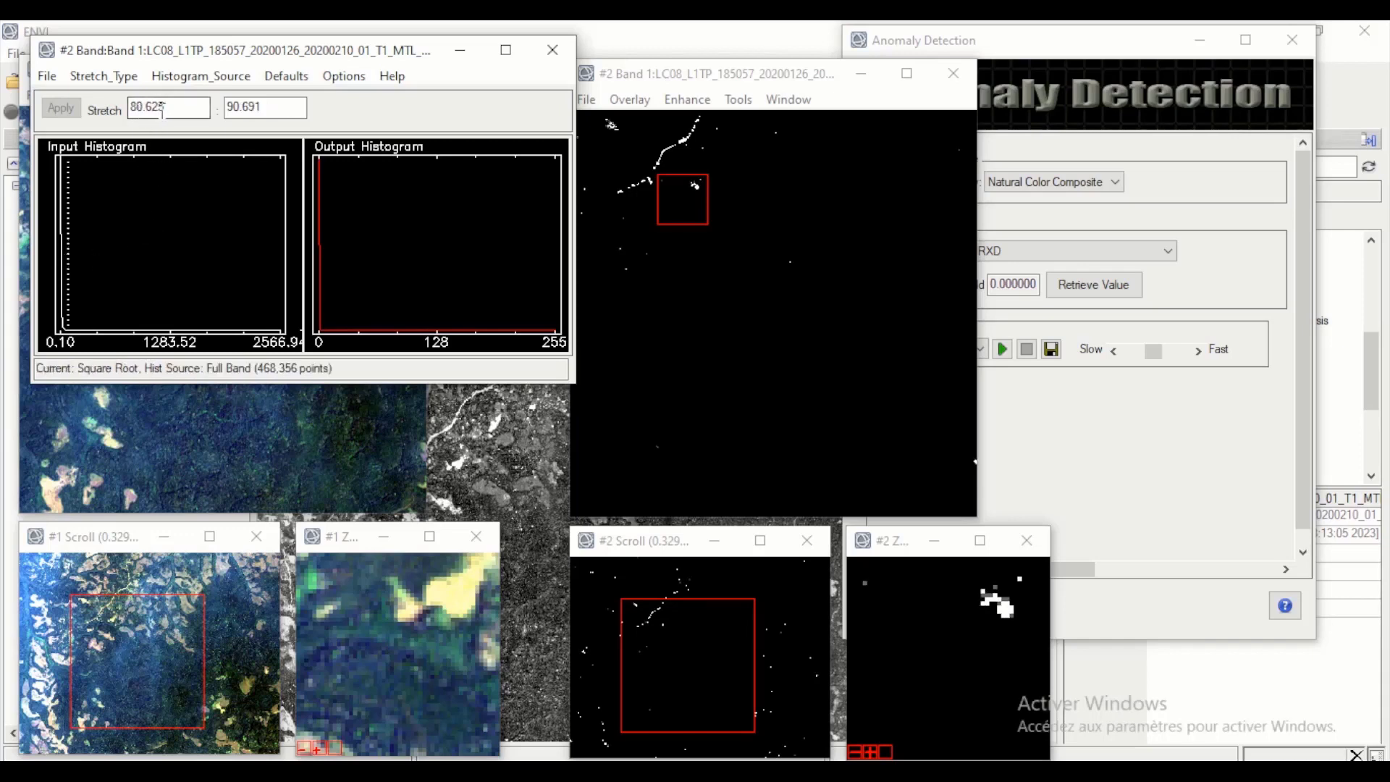
Step: Retrieve the RXD histogram's lower stretch value, 80.6249, as the anomaly threshold in the Anomaly Detection wizard
click(1052, 64)
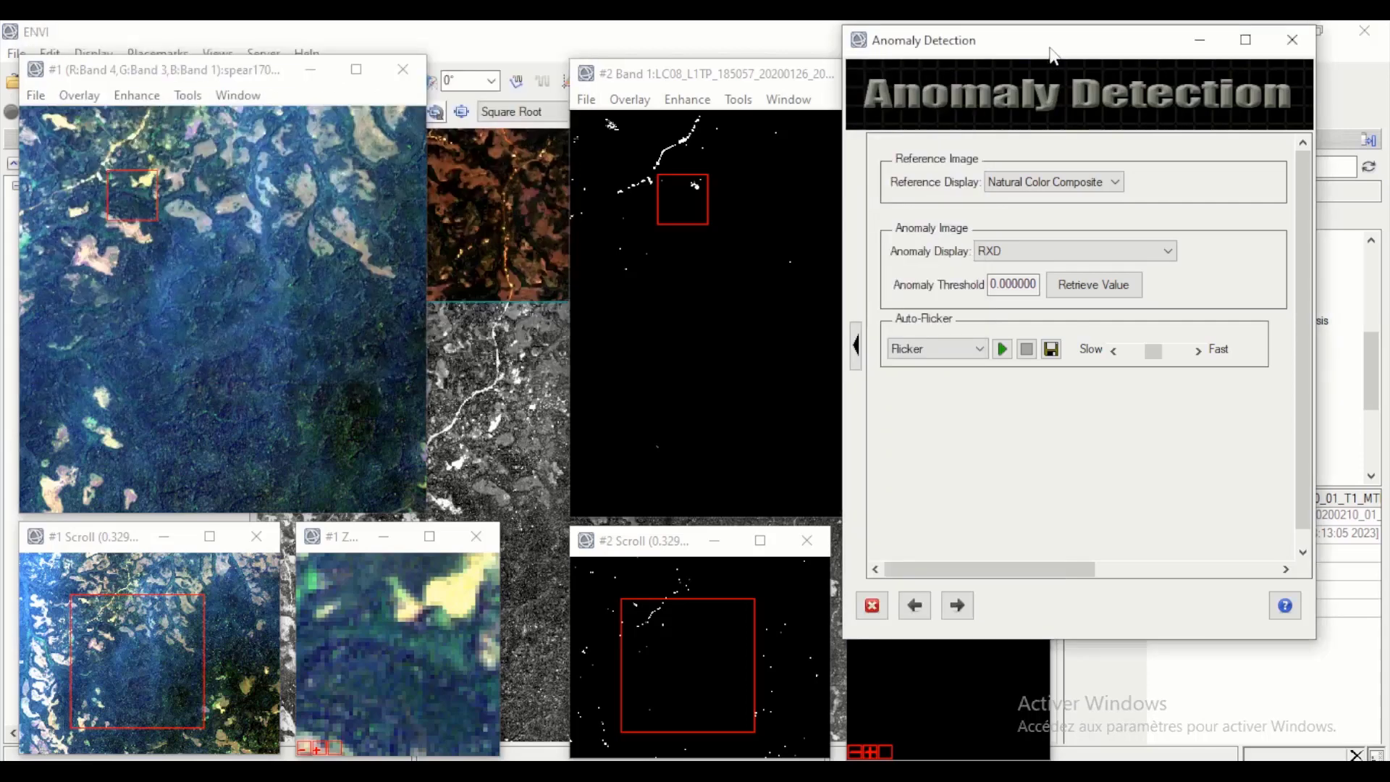
click(1002, 349)
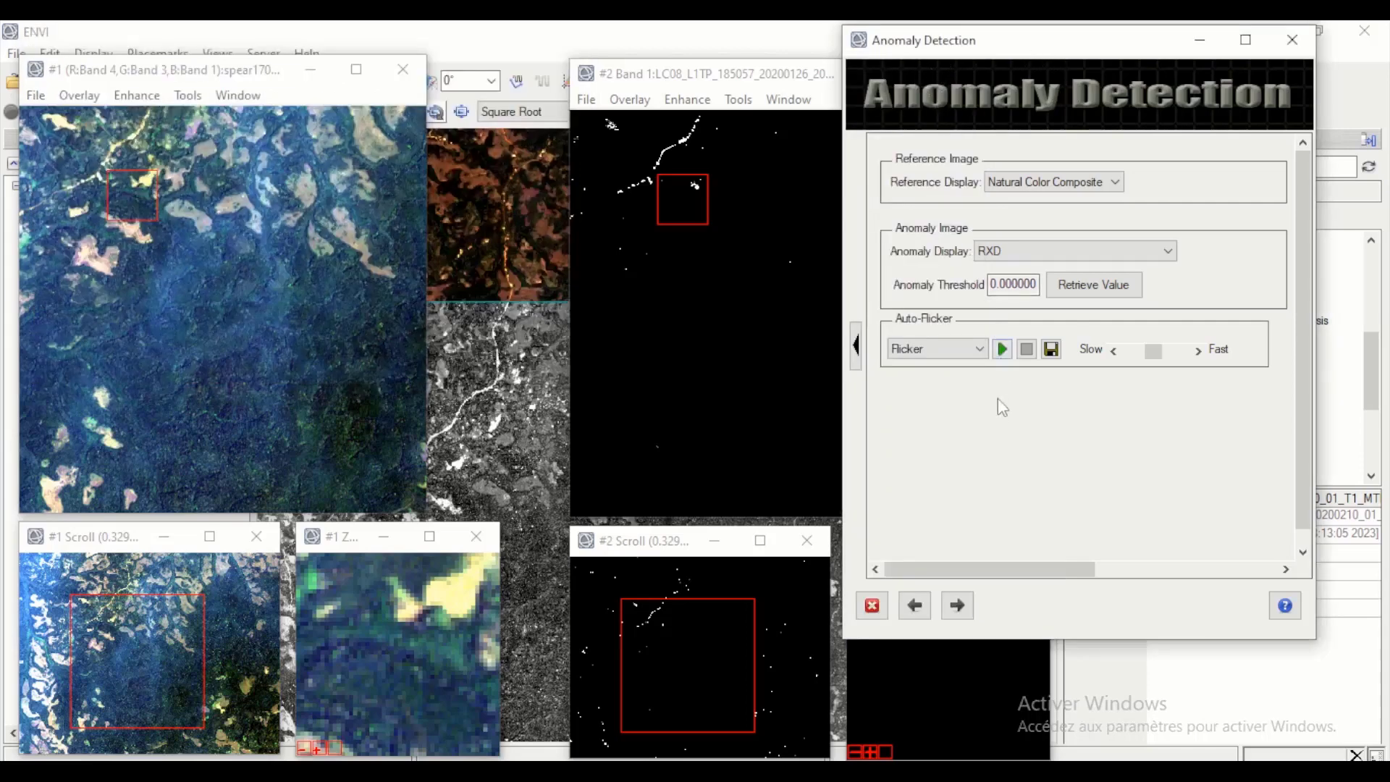
click(1077, 288)
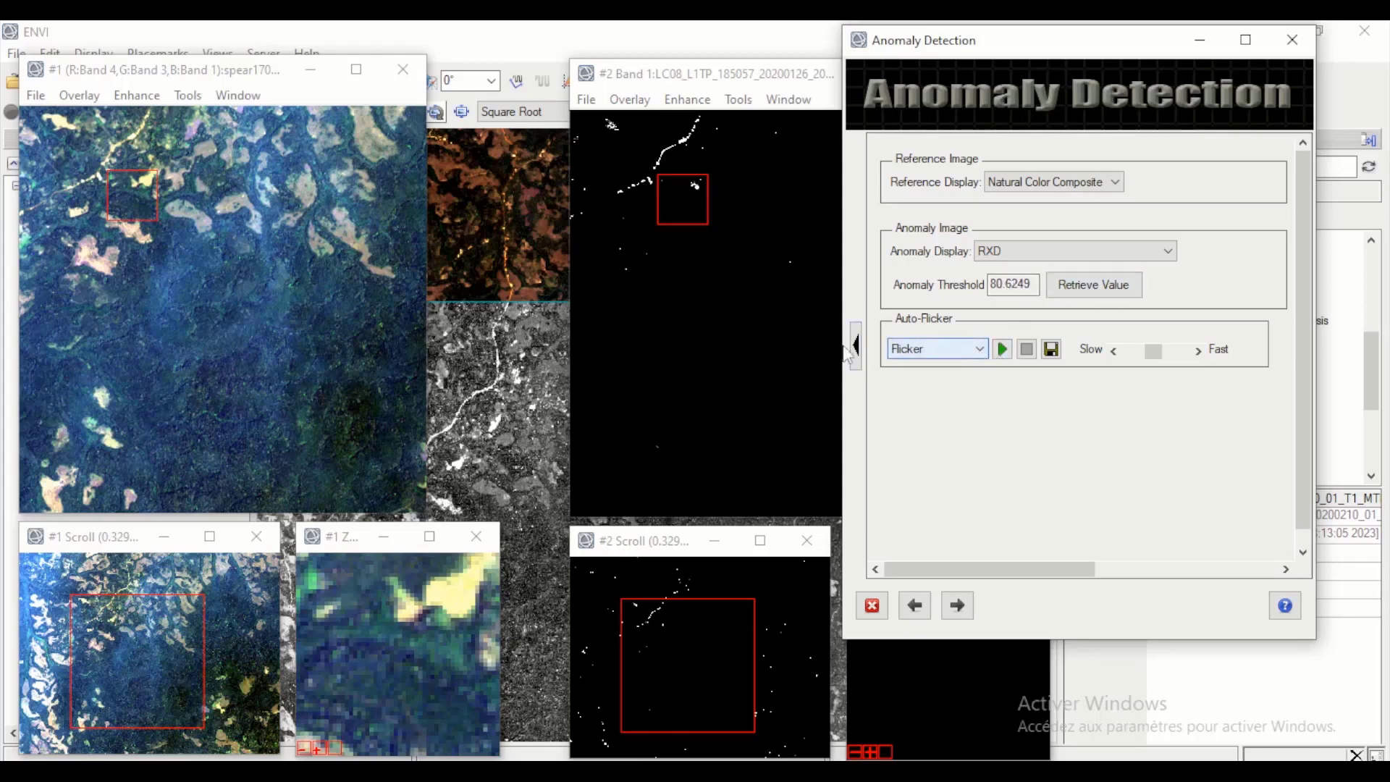
Step: Compare the natural-color reference with the RXD result using the Flicker mode, and pause the animation
click(976, 351)
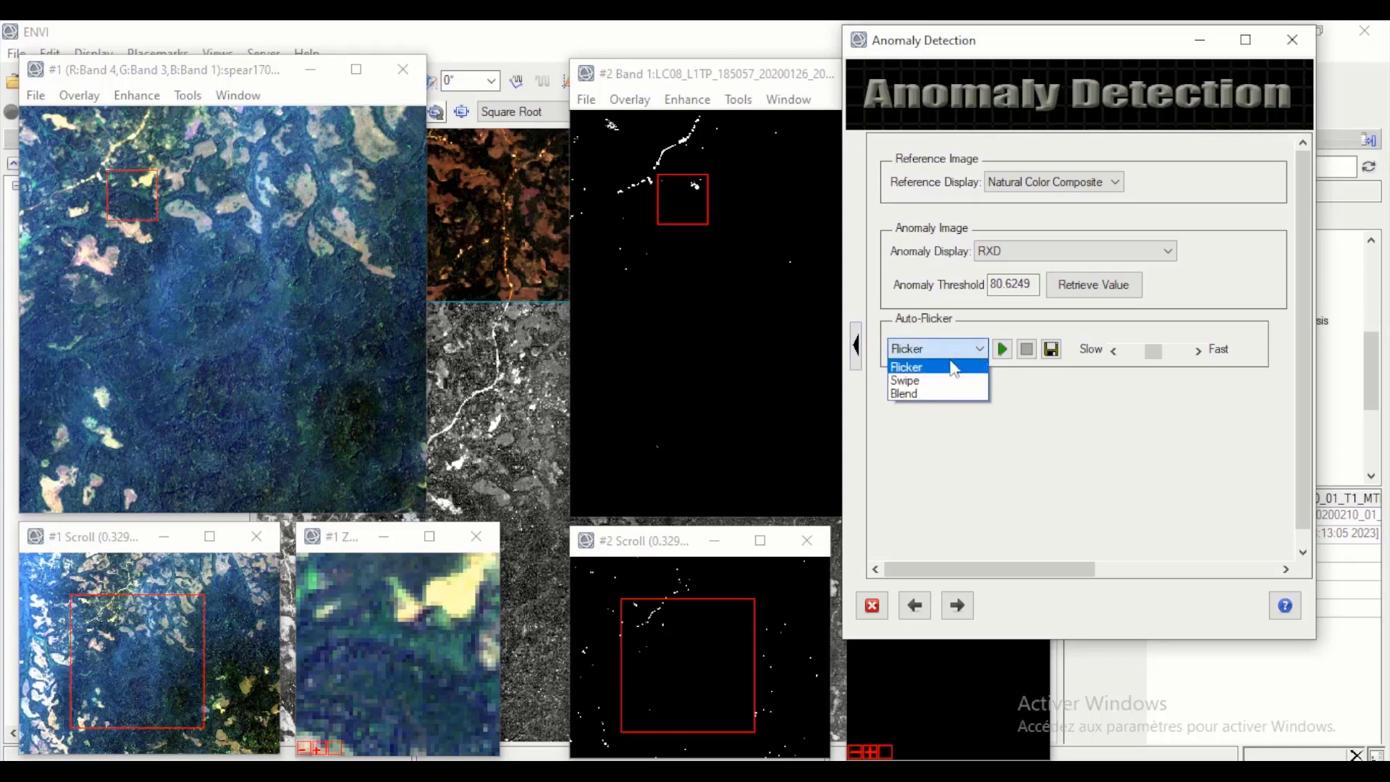
click(914, 382)
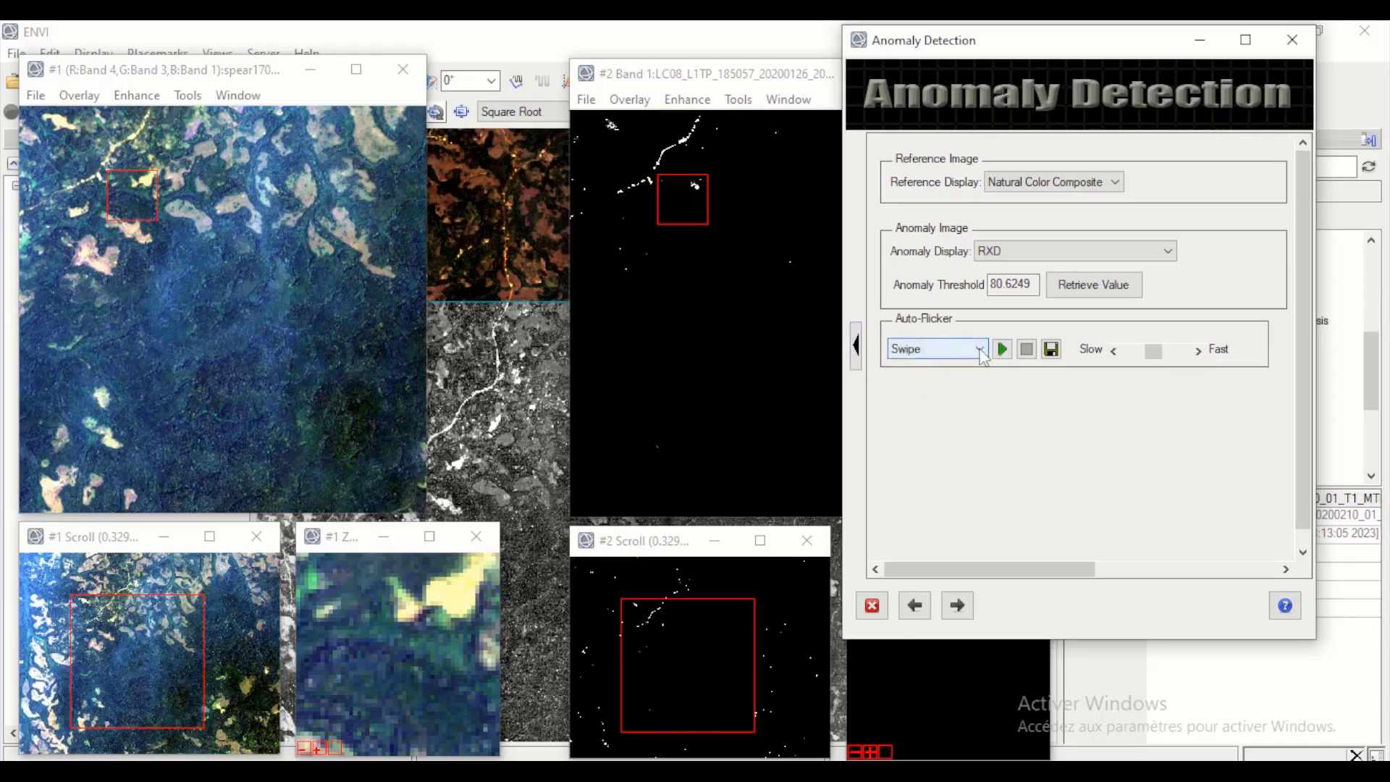
click(914, 349)
click(914, 368)
click(1002, 350)
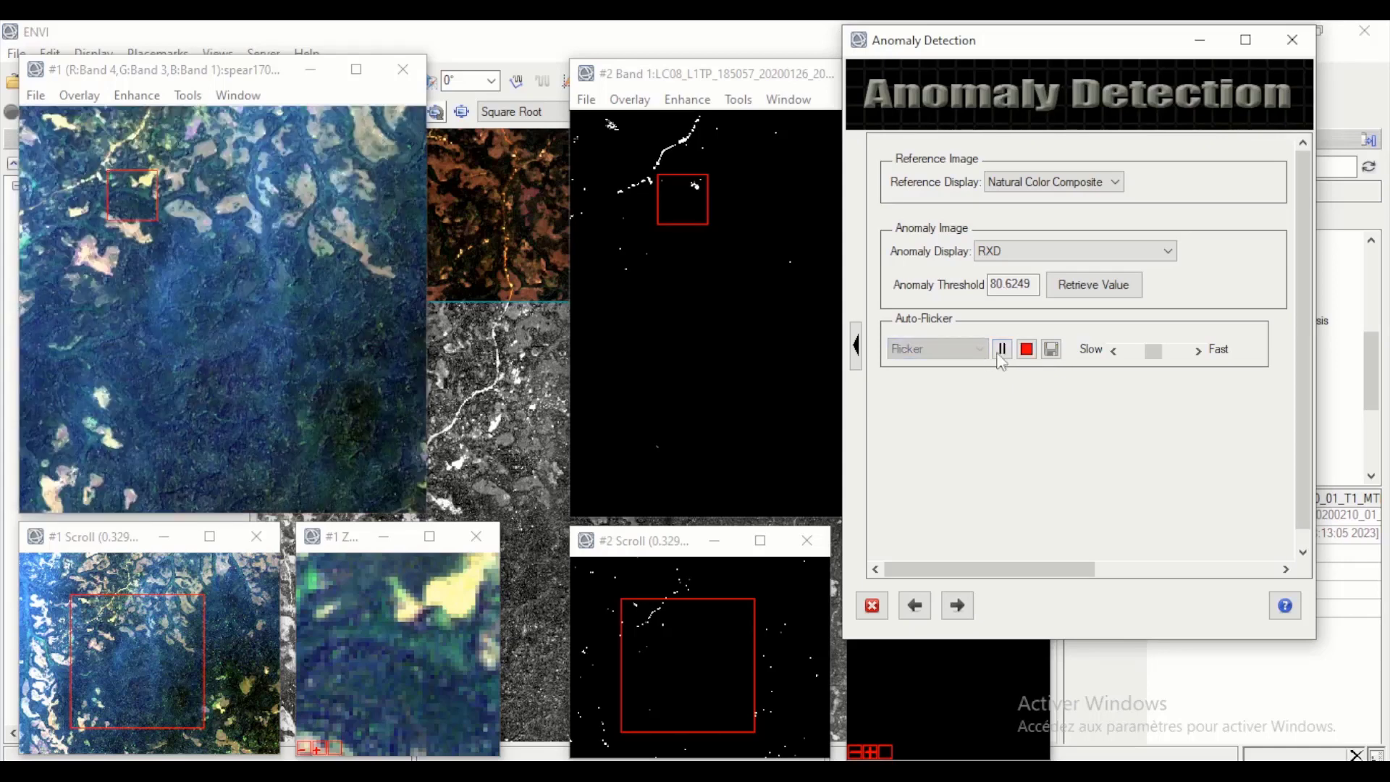
click(1002, 350)
Step: Compare the natural-color reference with the RXD result using the Swipe mode, and stop the animation
click(941, 349)
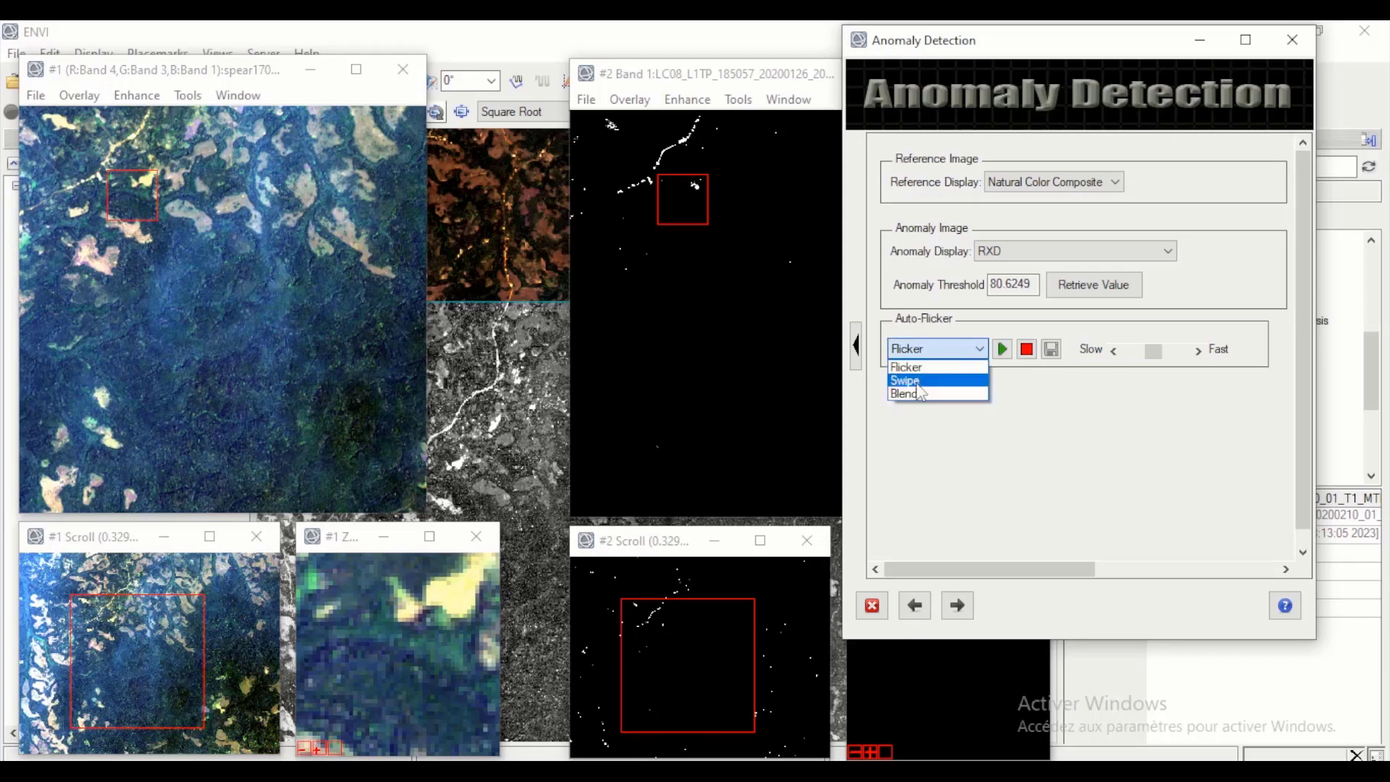
click(917, 381)
click(1002, 351)
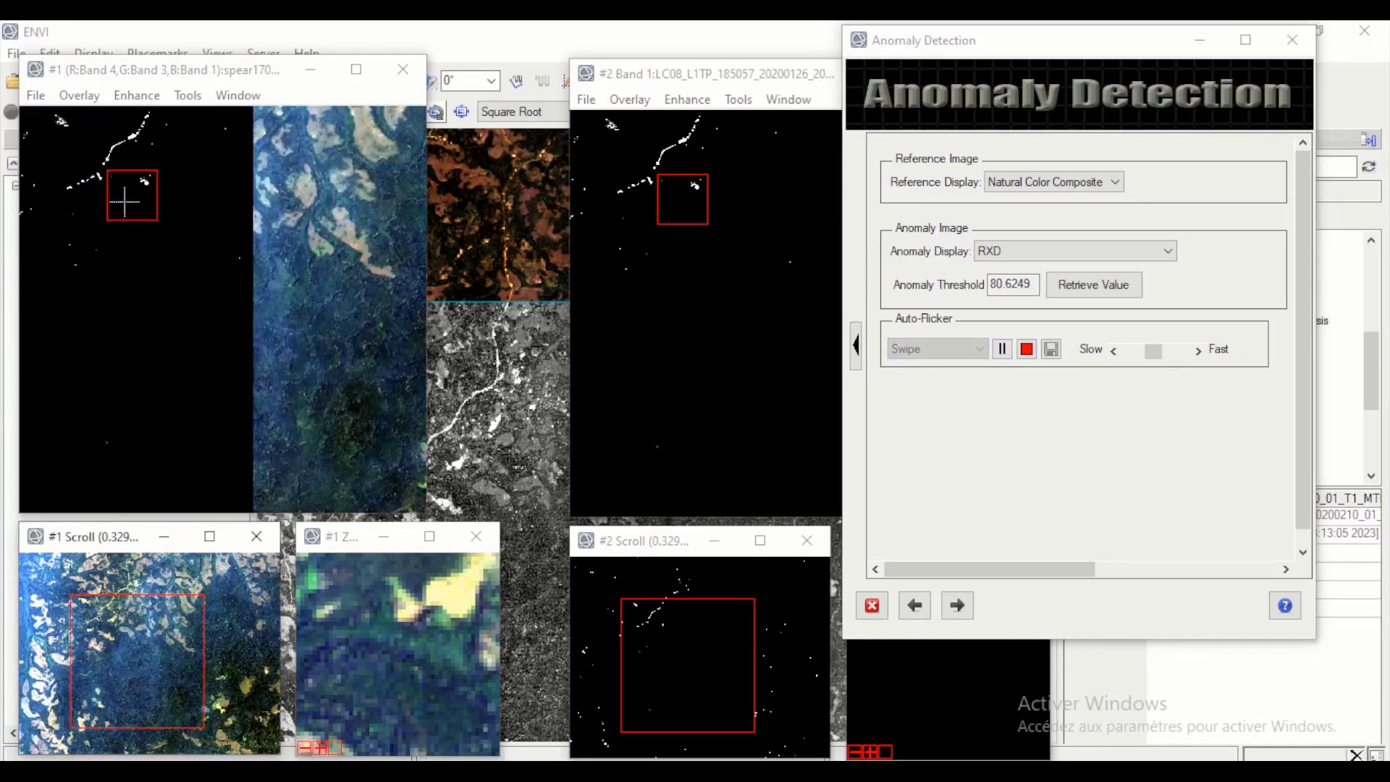
click(1002, 351)
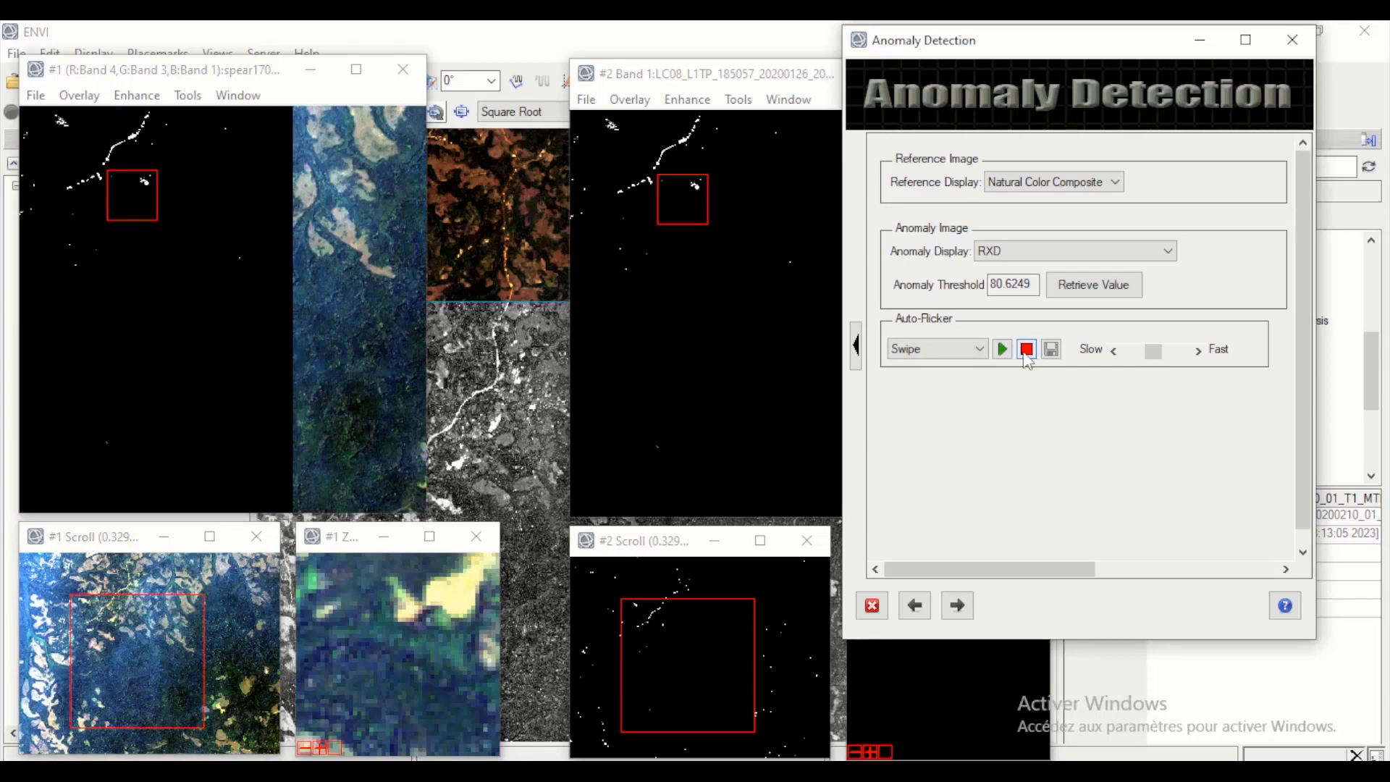
click(1027, 351)
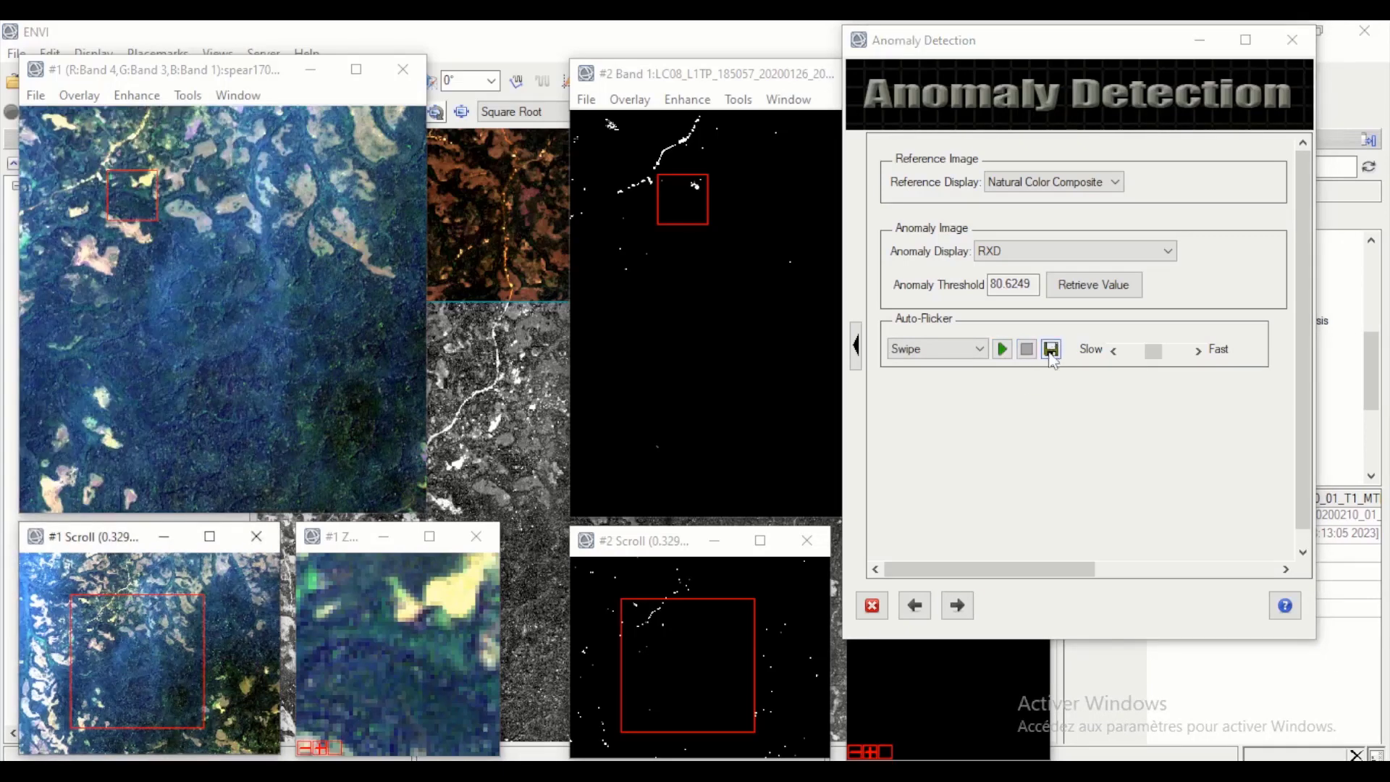
Step: Advance the wizard to the anomaly review page and return to the ENVI window
click(957, 605)
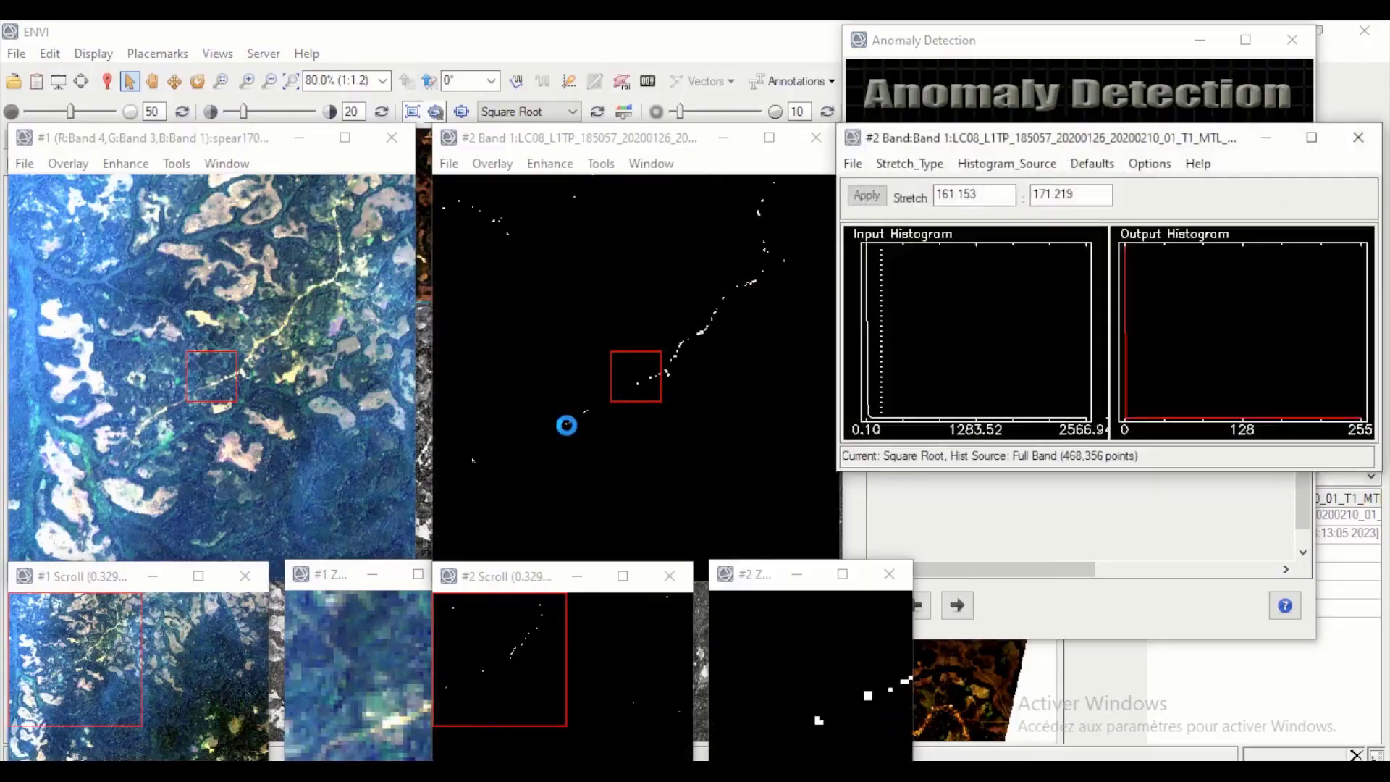
key(alt+Tab)
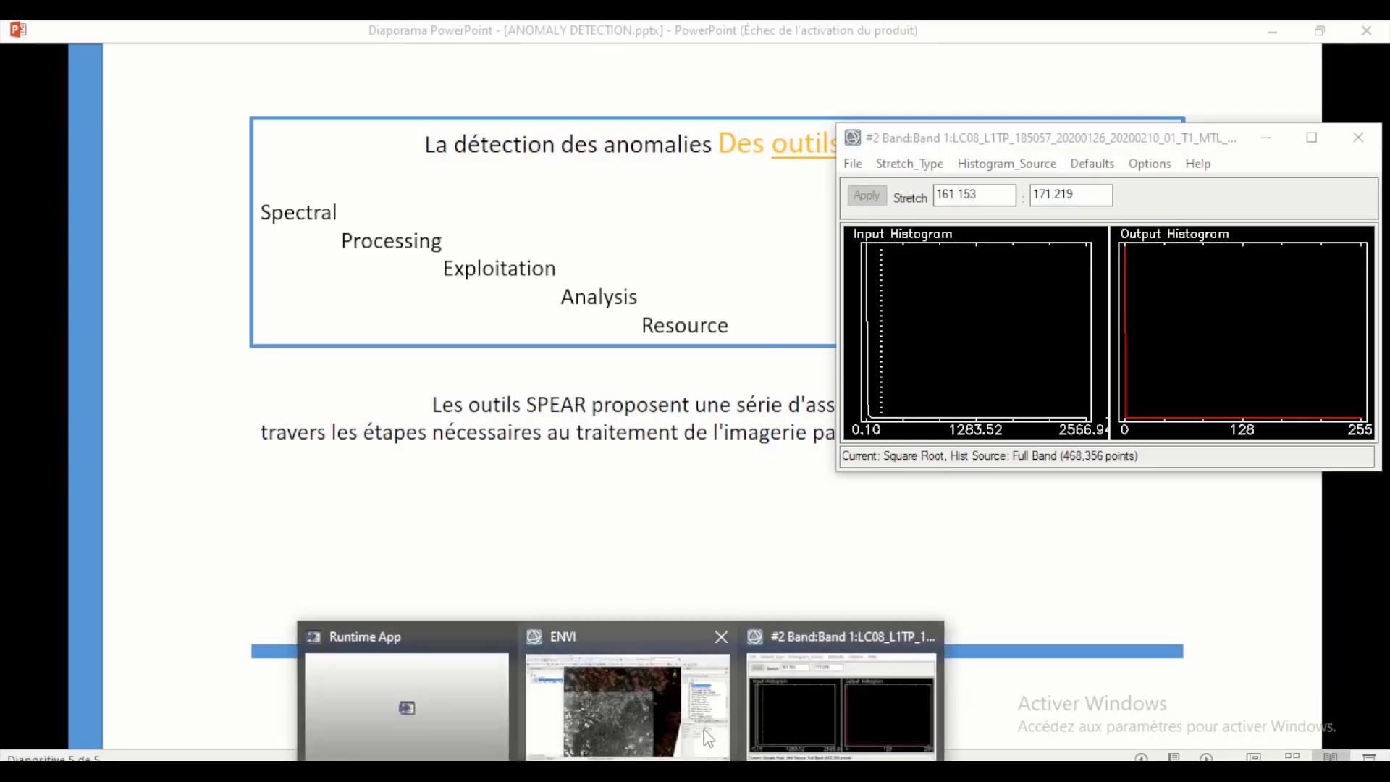
click(709, 735)
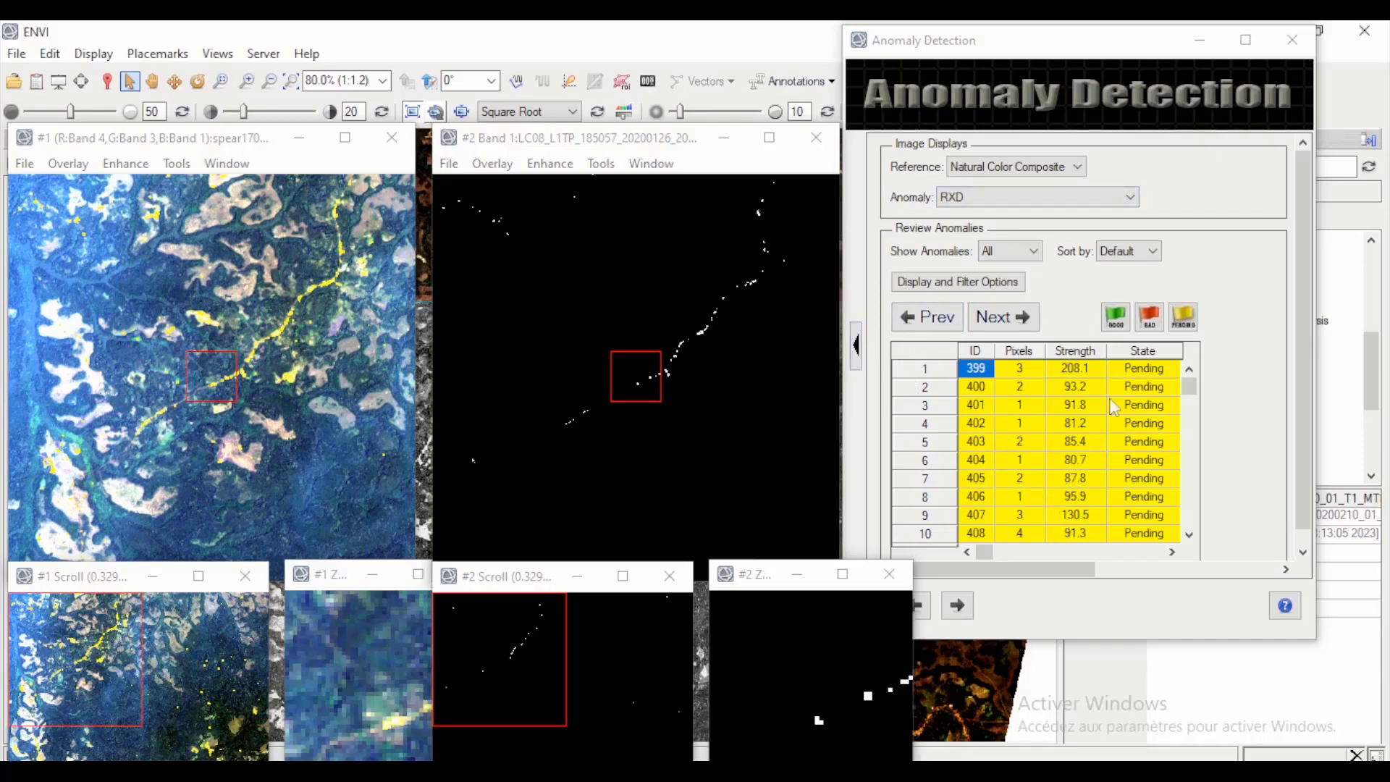
Step: Examine anomalies 399 to 407 from the review table one by one in the linked displays, and return to anomaly 399
click(1151, 324)
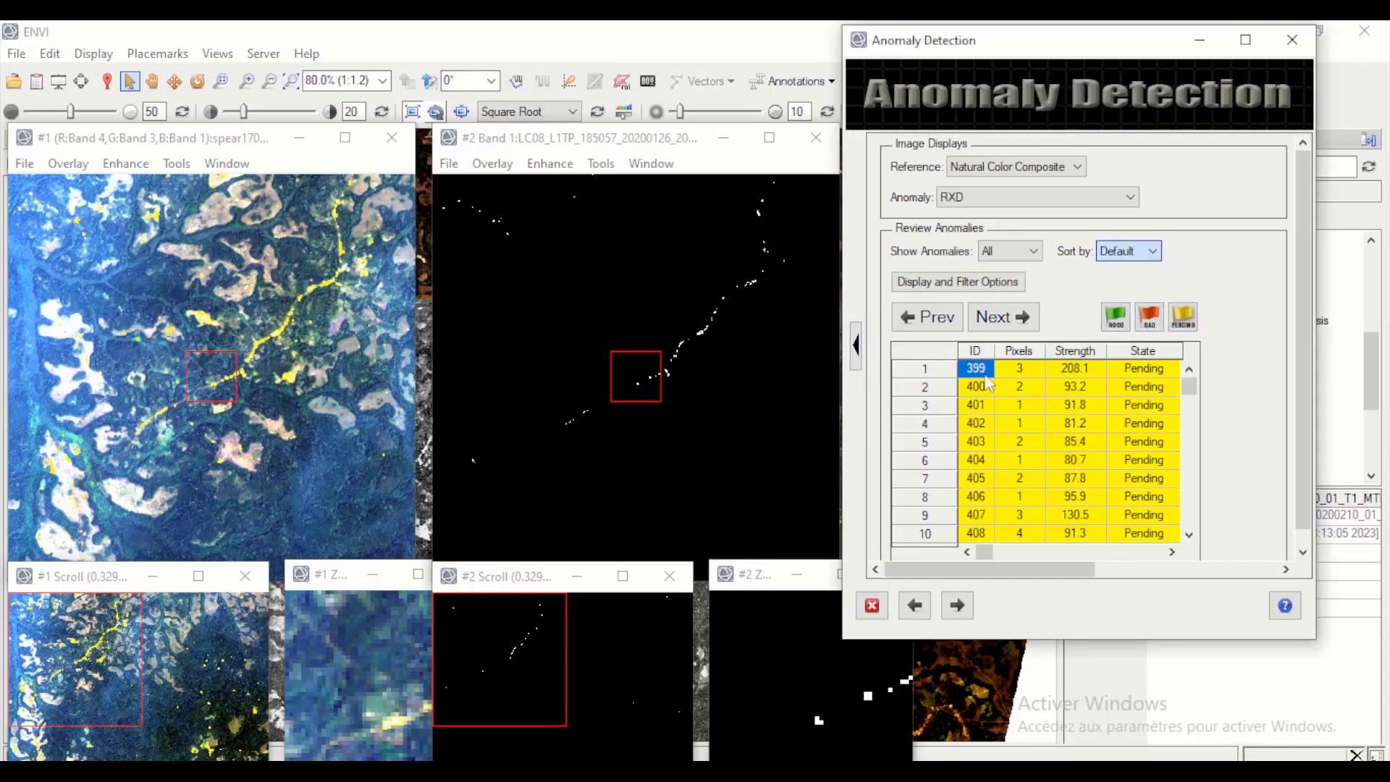
click(924, 370)
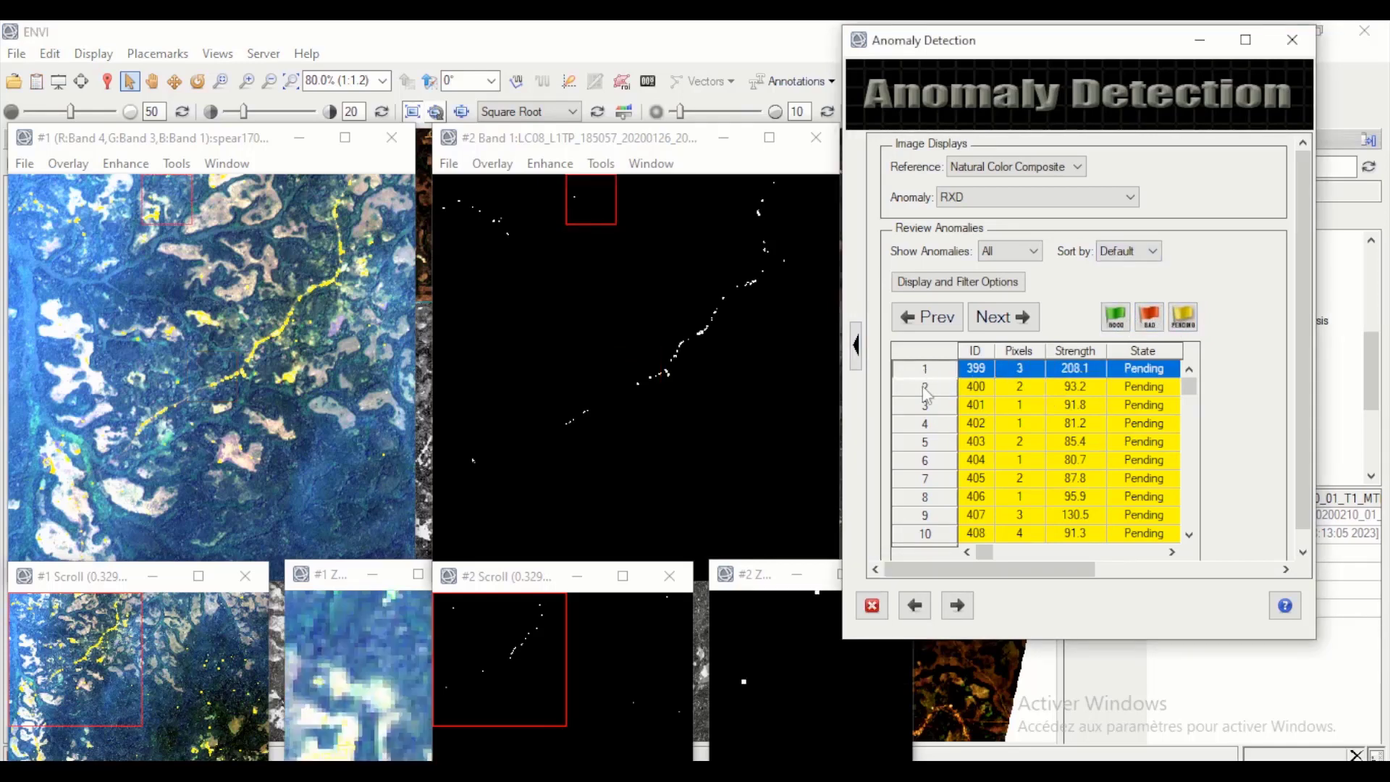
click(925, 388)
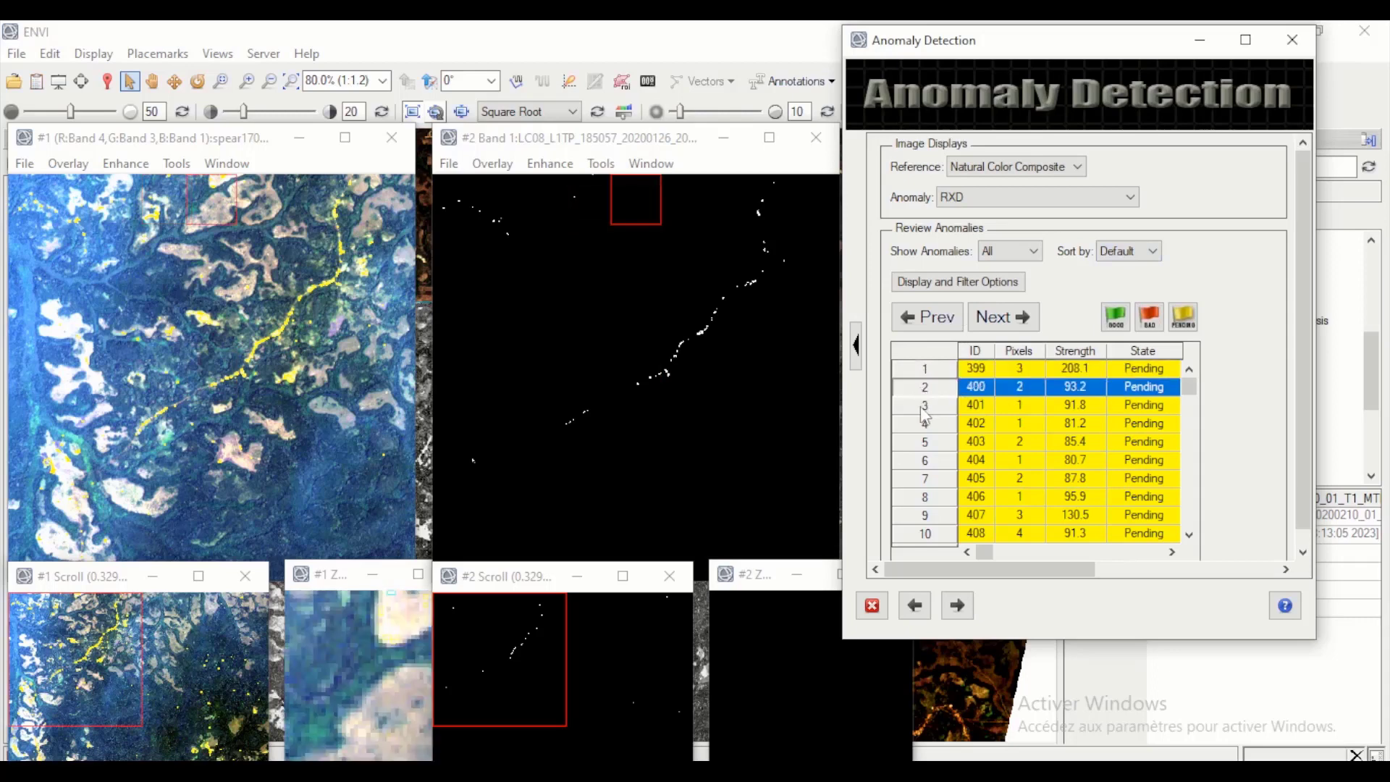
click(925, 373)
click(926, 408)
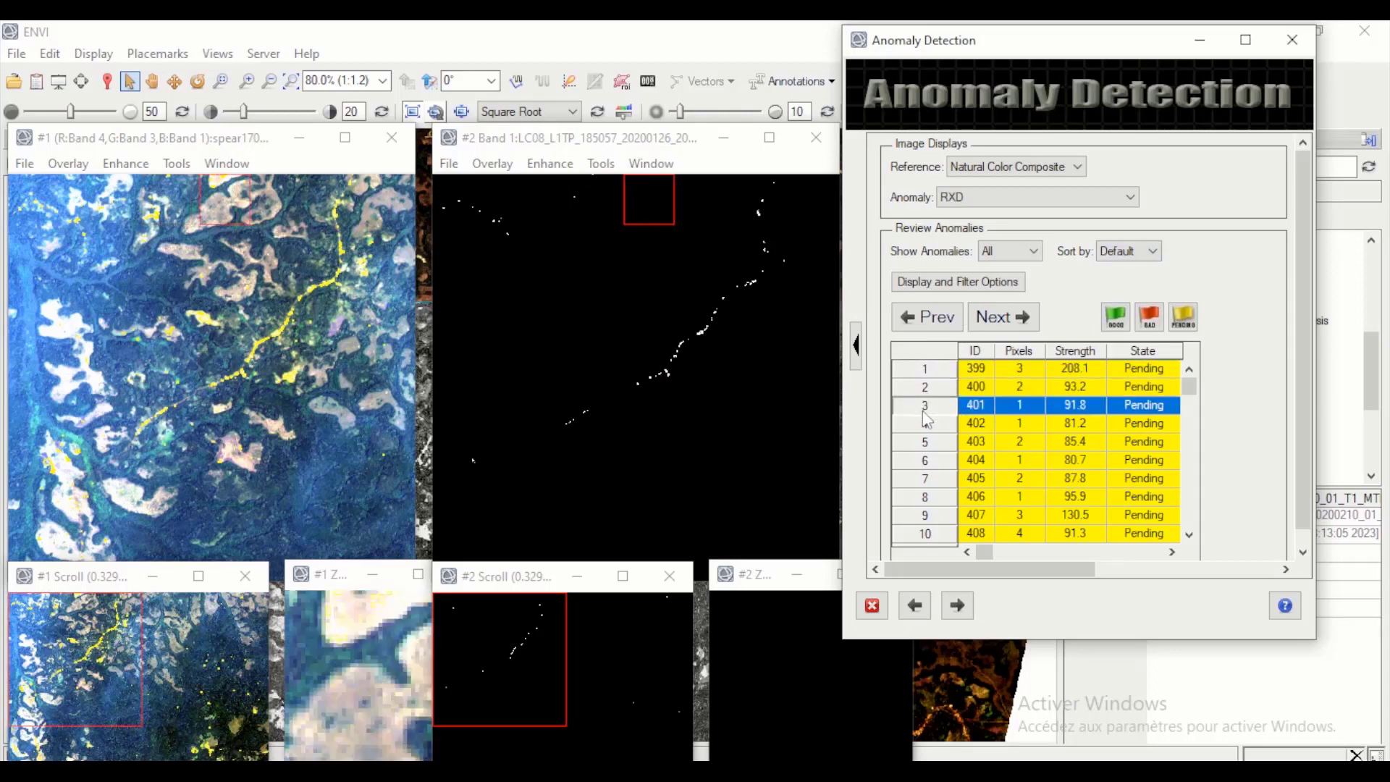
click(925, 426)
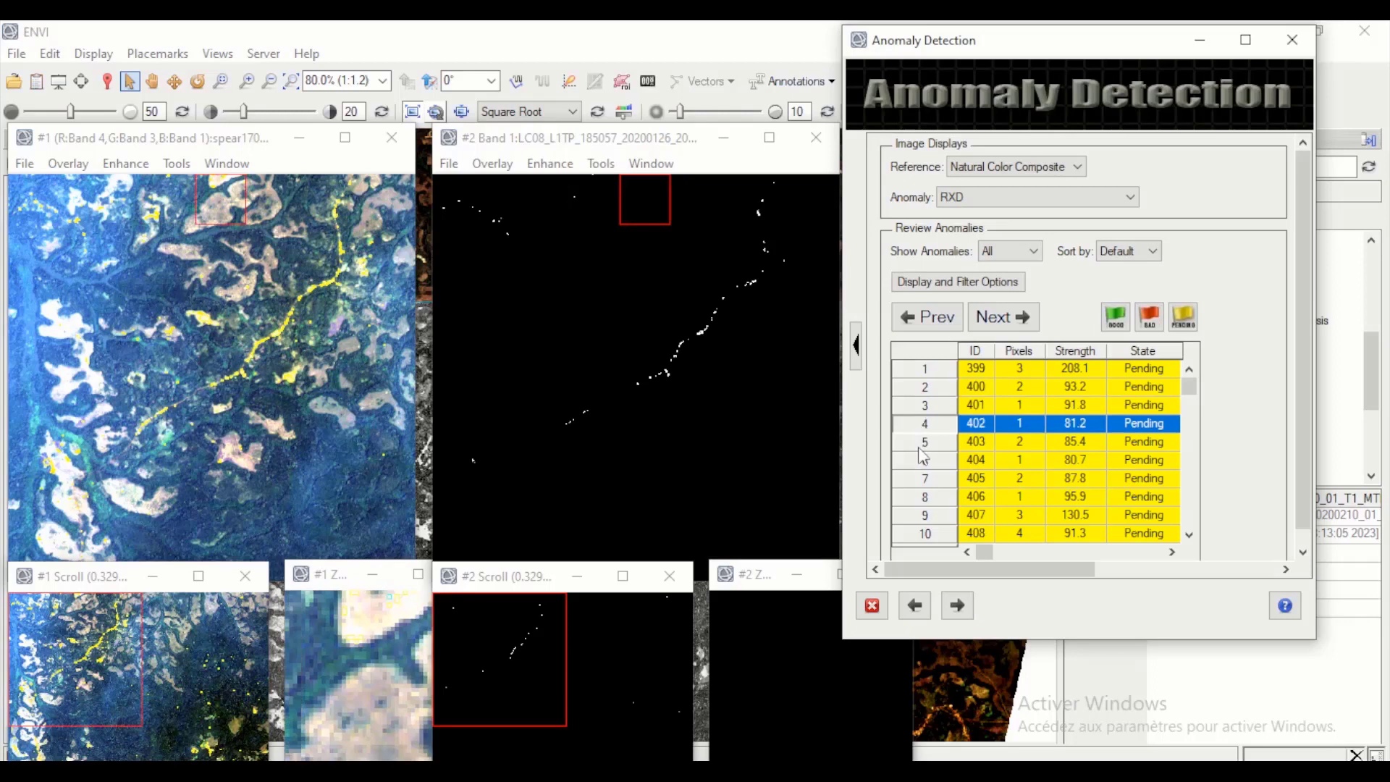
click(922, 445)
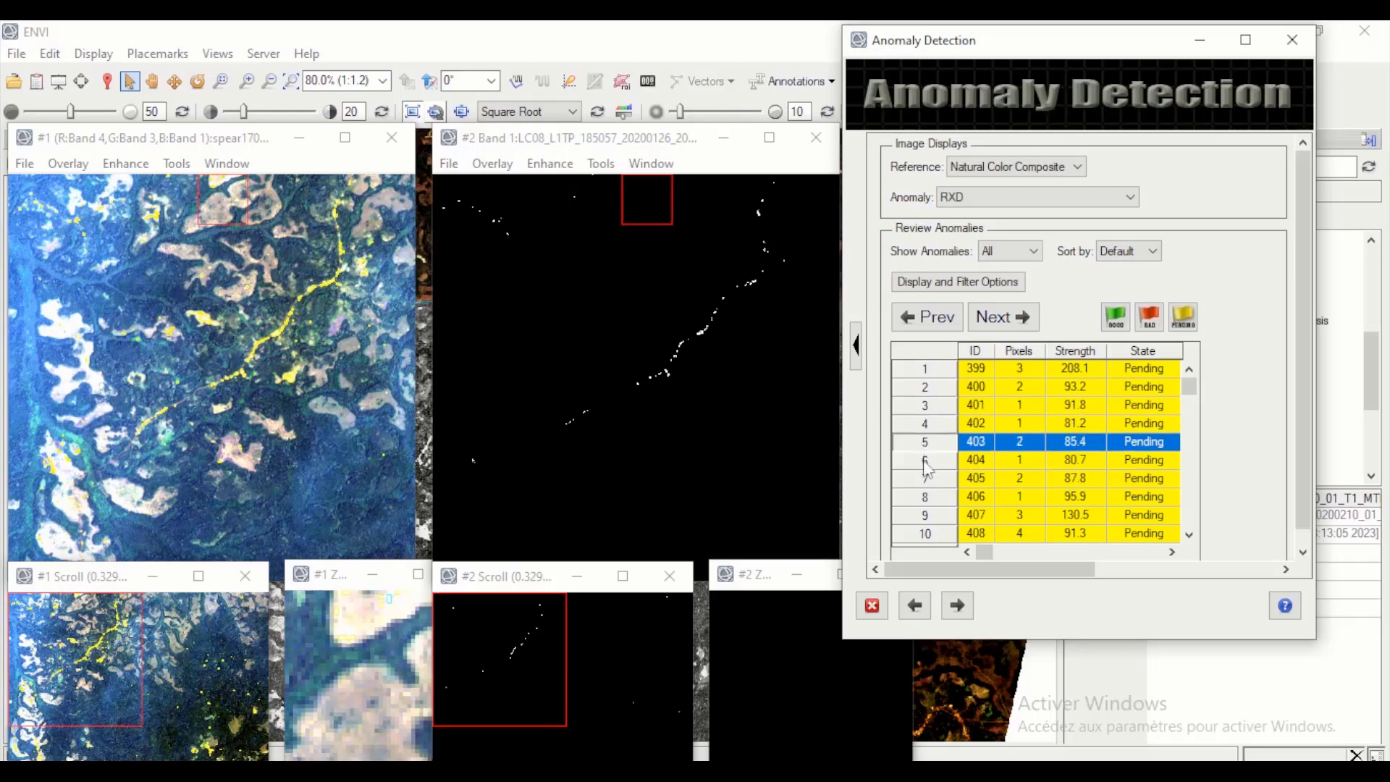
click(925, 464)
click(925, 480)
click(925, 498)
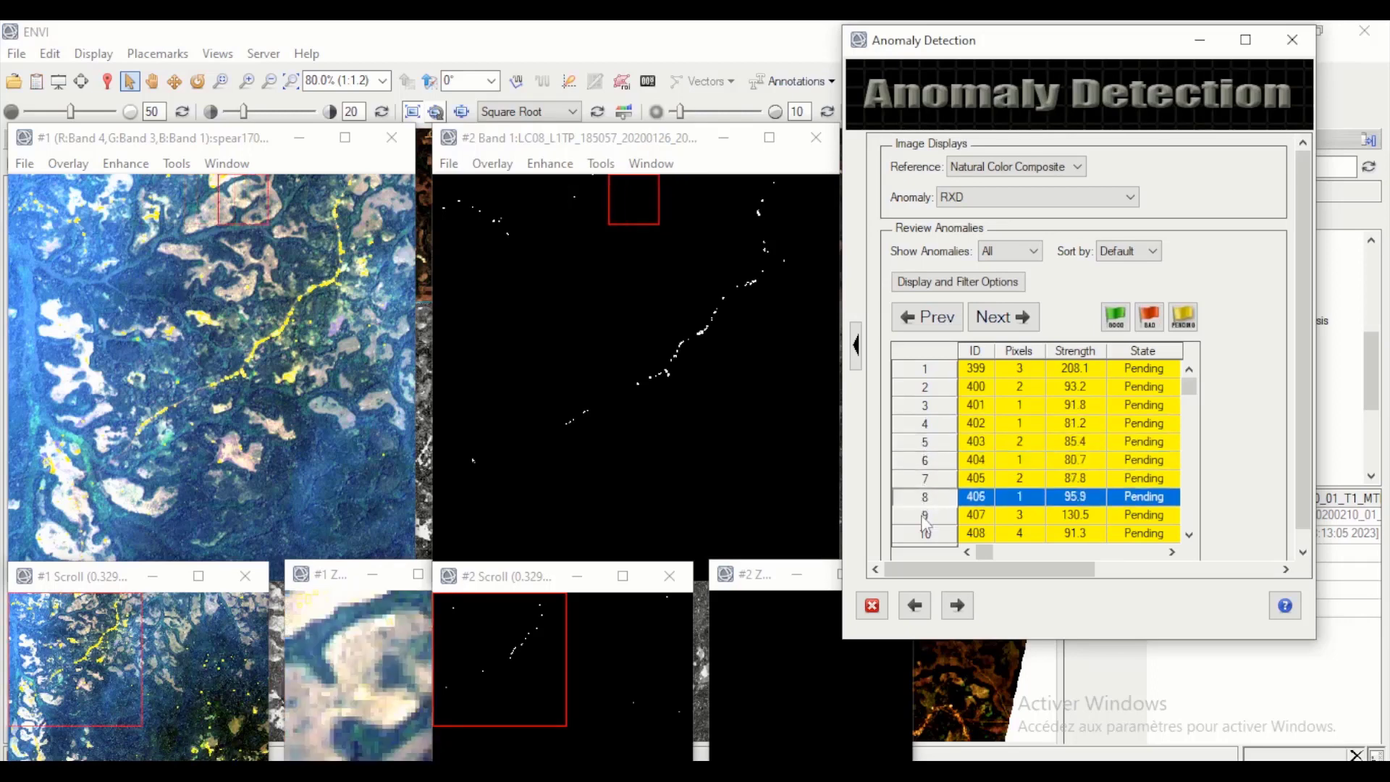
click(924, 514)
click(924, 374)
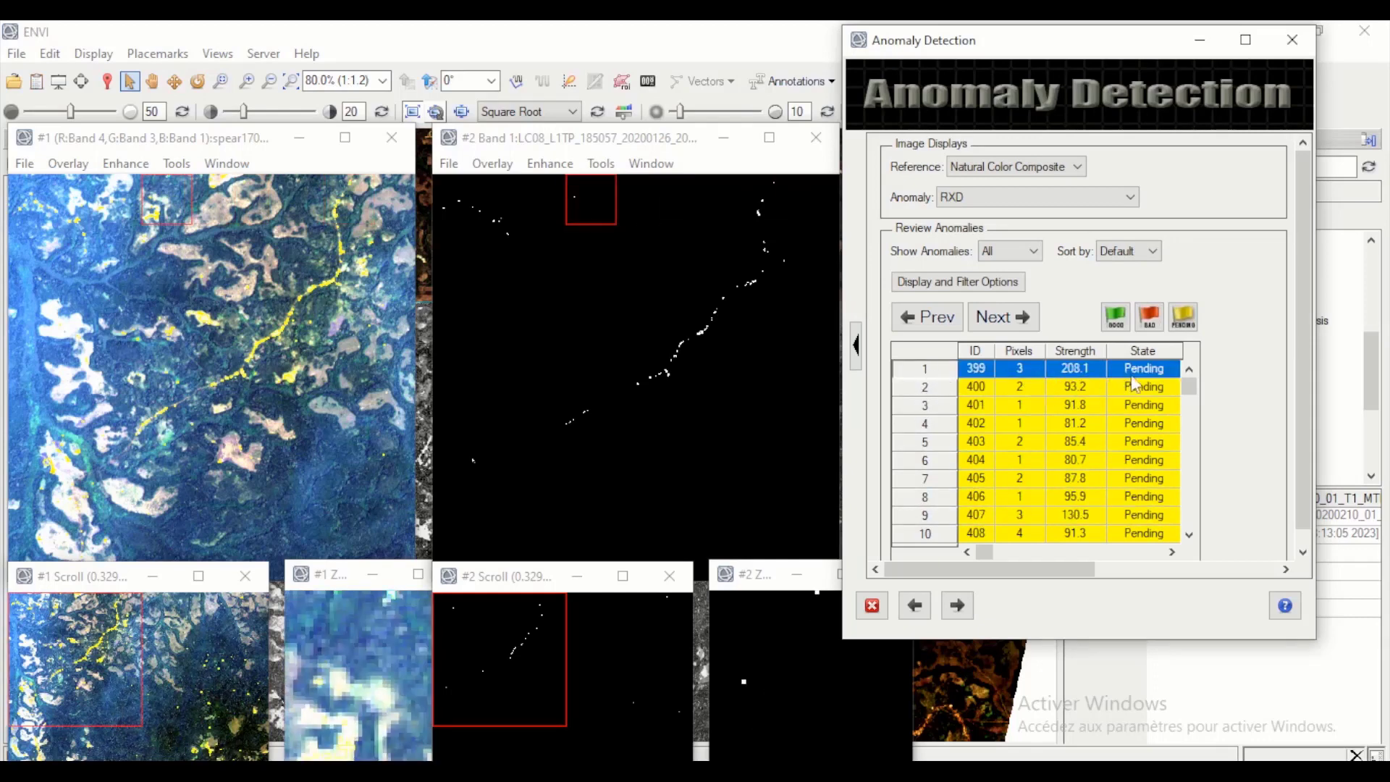
Step: Flag anomaly 399 as Good in the review table
click(935, 384)
click(936, 369)
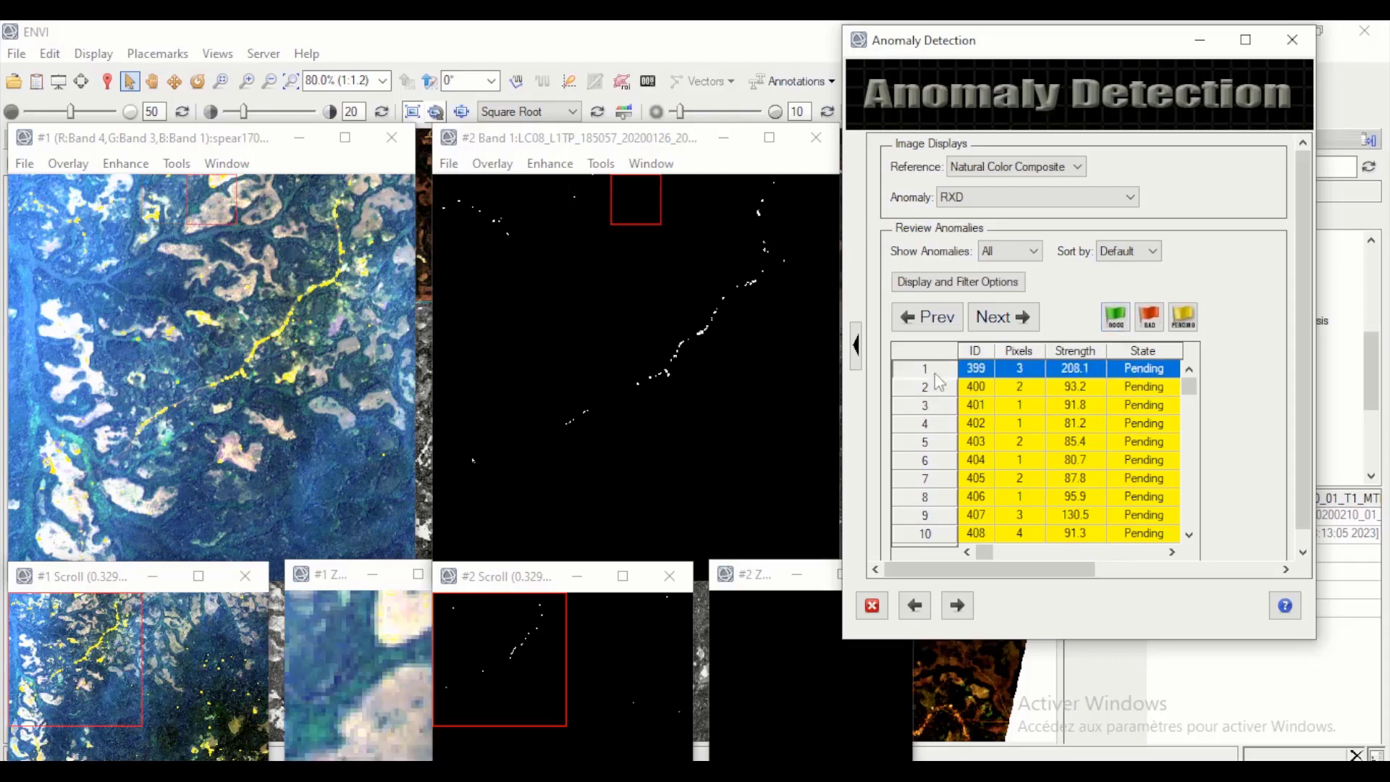
click(1117, 319)
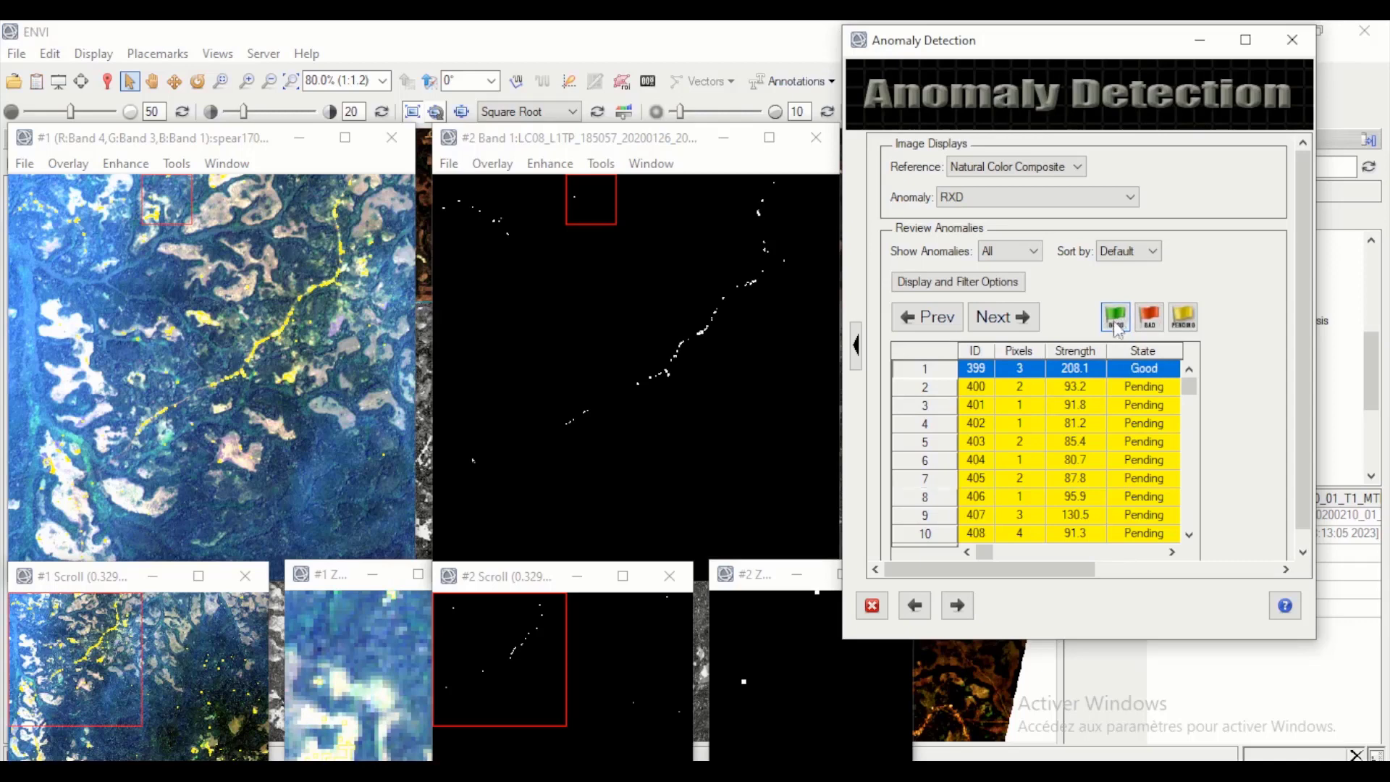
Step: Examine several anomalies between 400 and 409 from the review table in the linked displays
click(1148, 385)
scroll(1157, 389, down, 1)
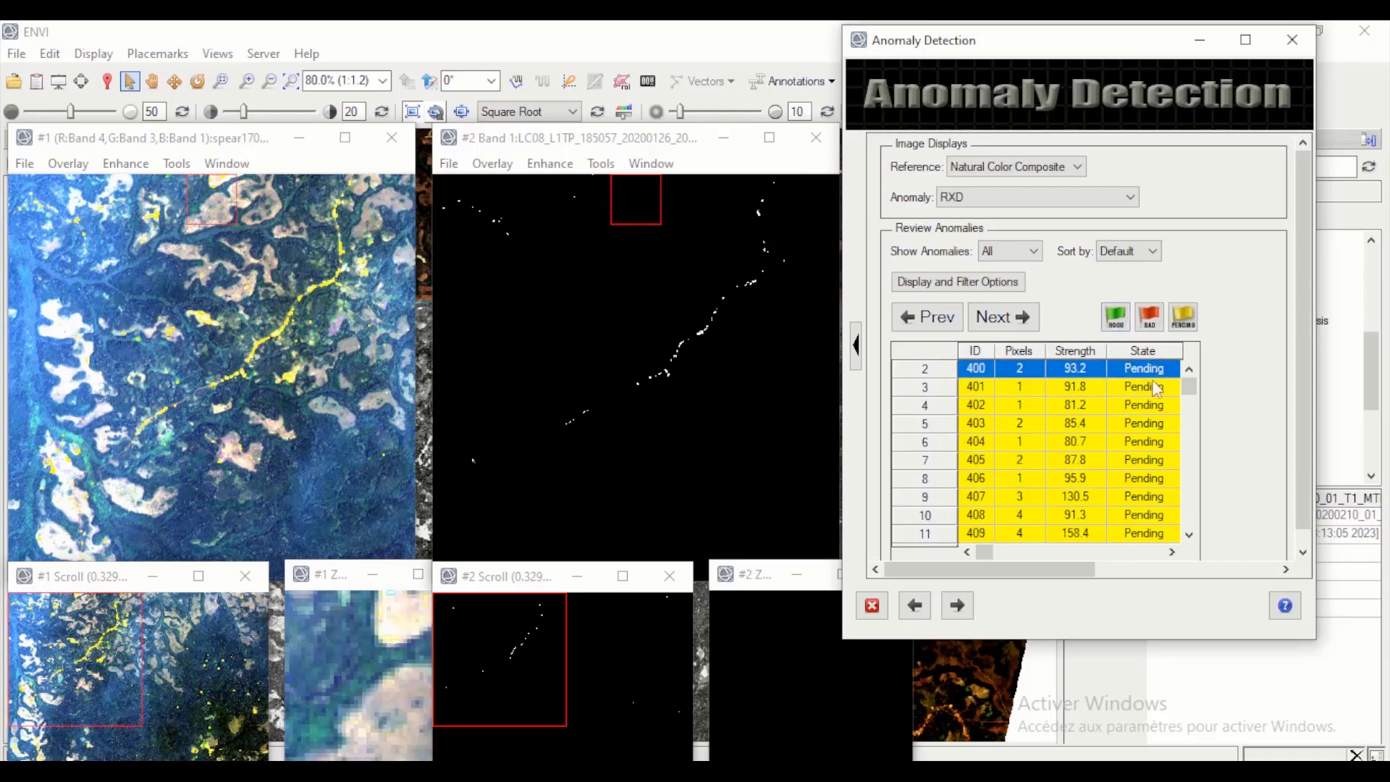
scroll(1193, 395, down, 4)
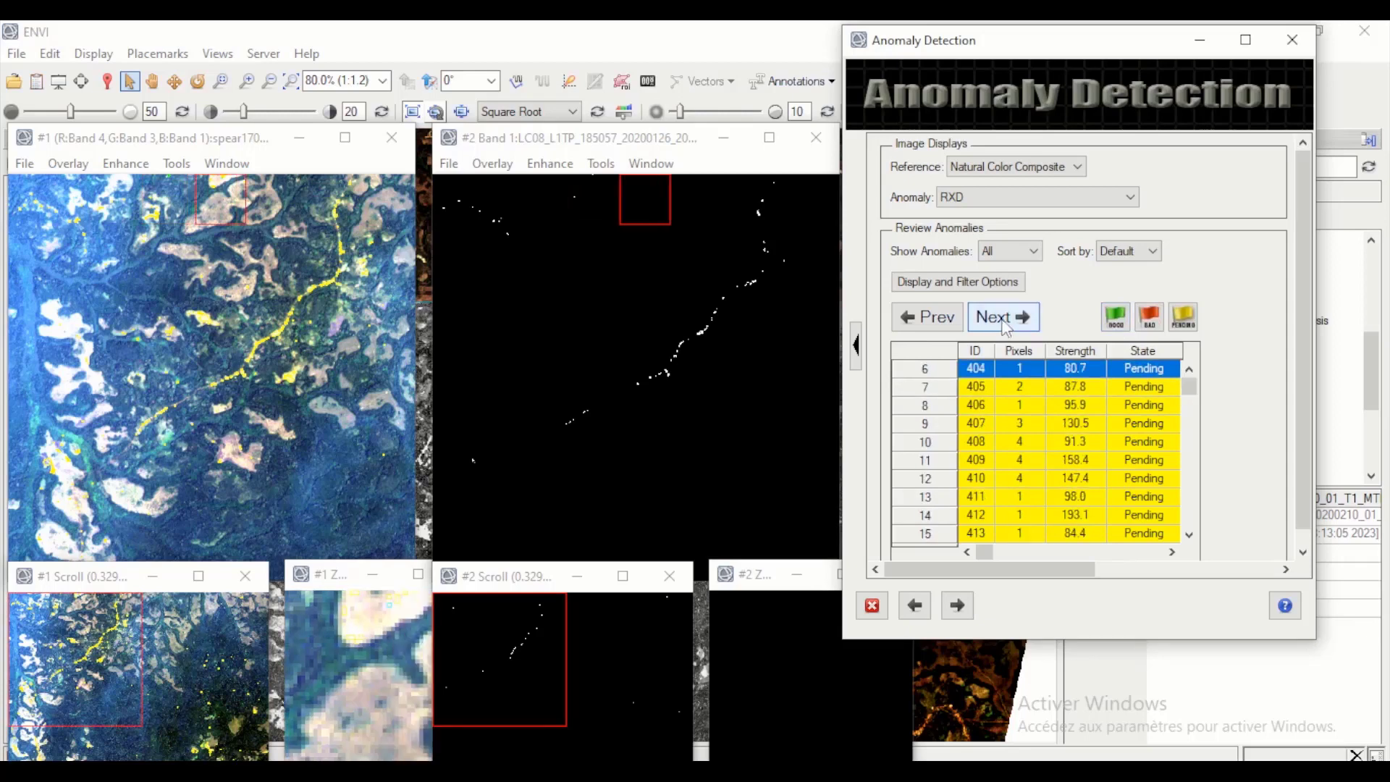
click(1004, 324)
click(938, 443)
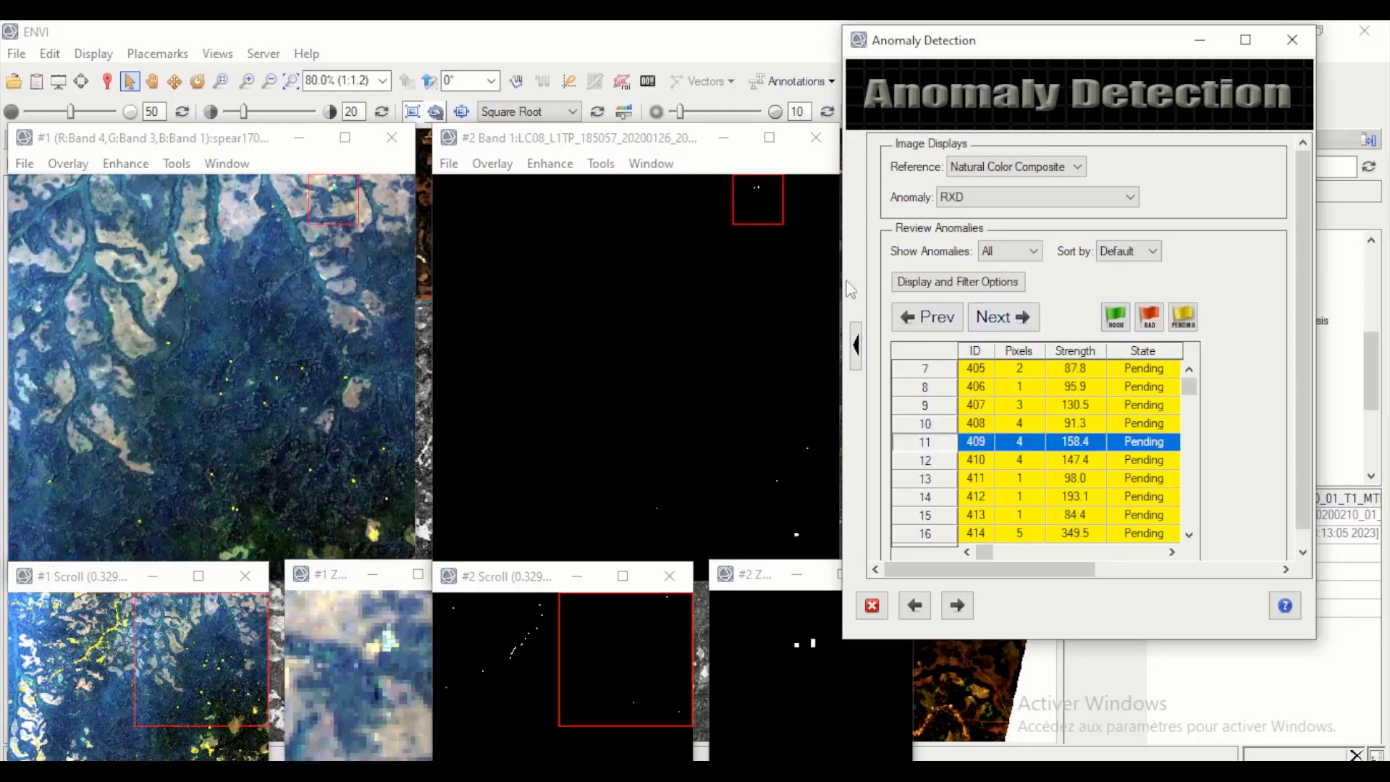
right_click(319, 215)
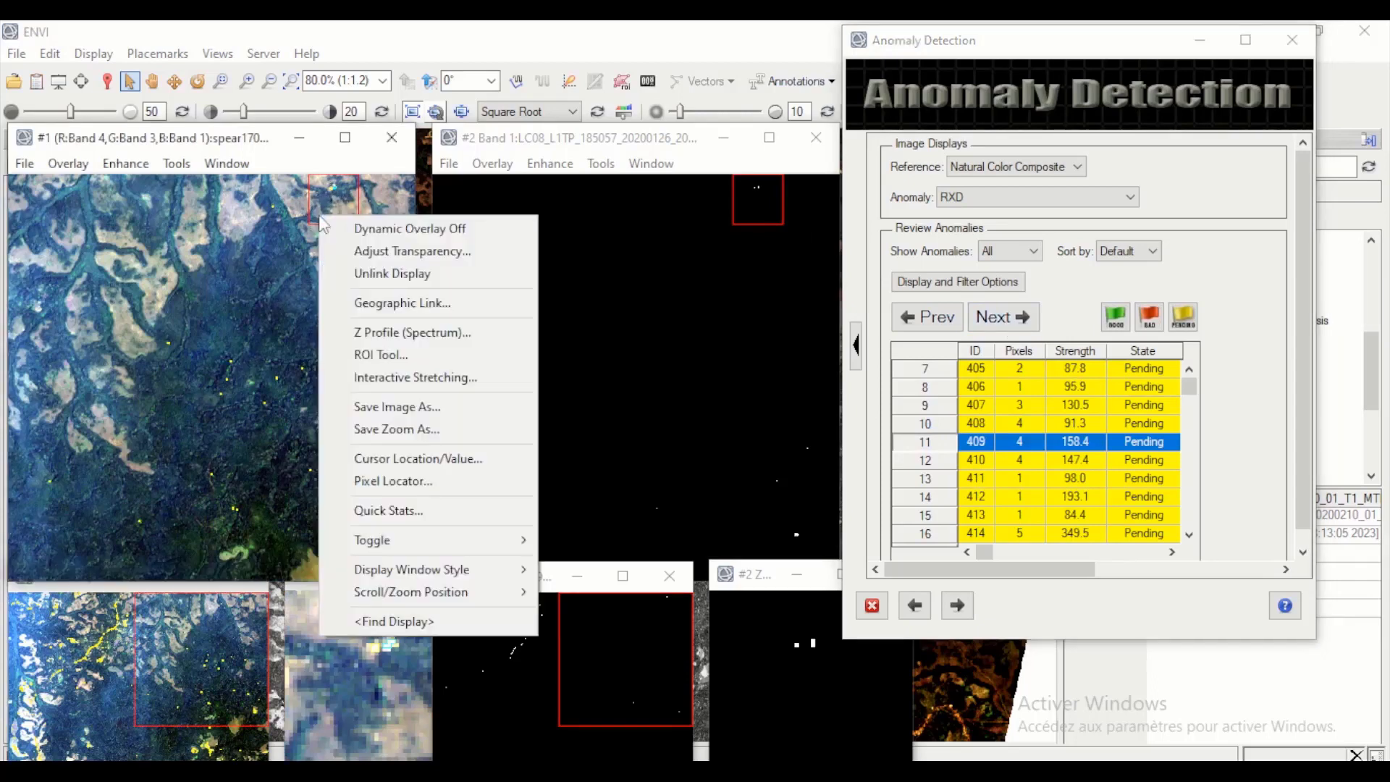
drag(267, 245, 294, 243)
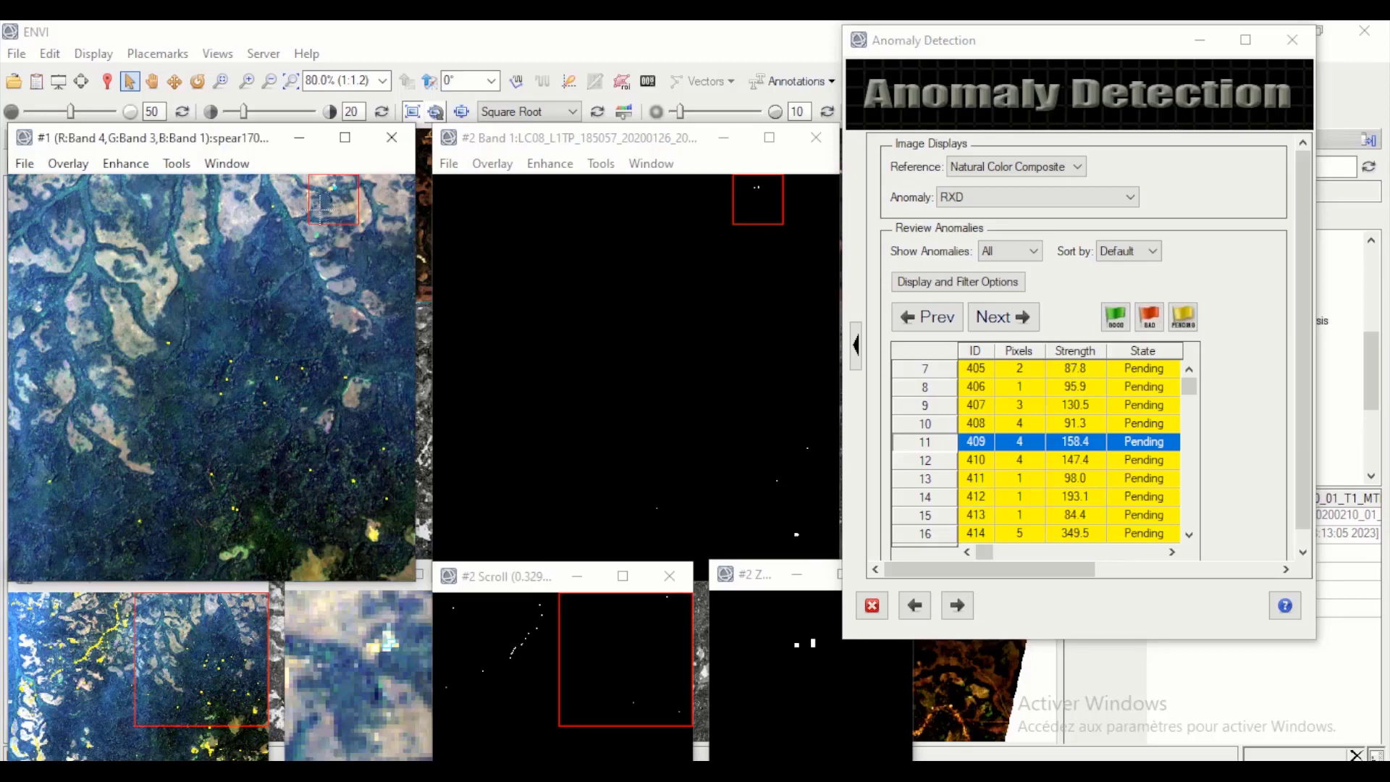
click(246, 261)
Step: Flag anomaly 405 as Bad and return to the start of the review table
click(976, 368)
click(1149, 316)
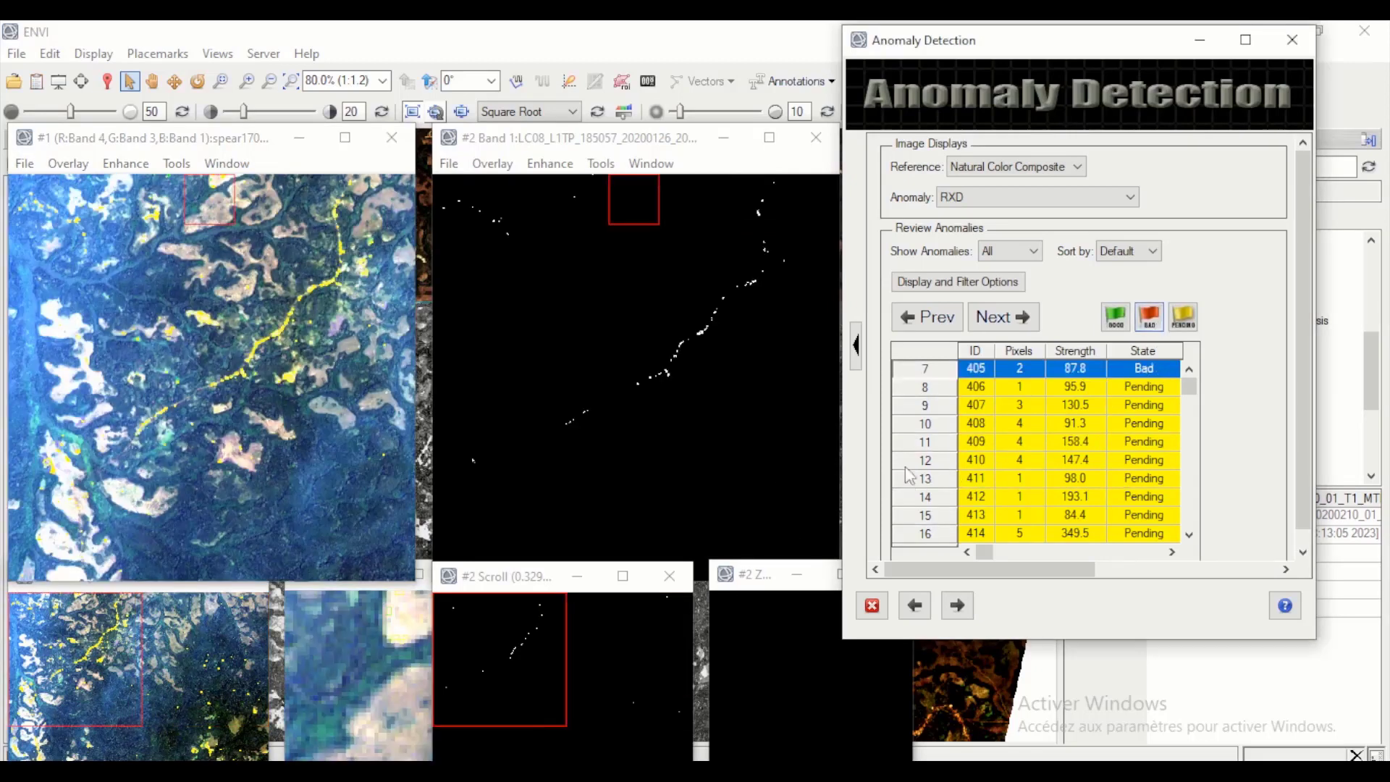
mouse_move(1189, 397)
mouse_down()
mouse_move(1188, 424)
mouse_move(1189, 375)
mouse_up()
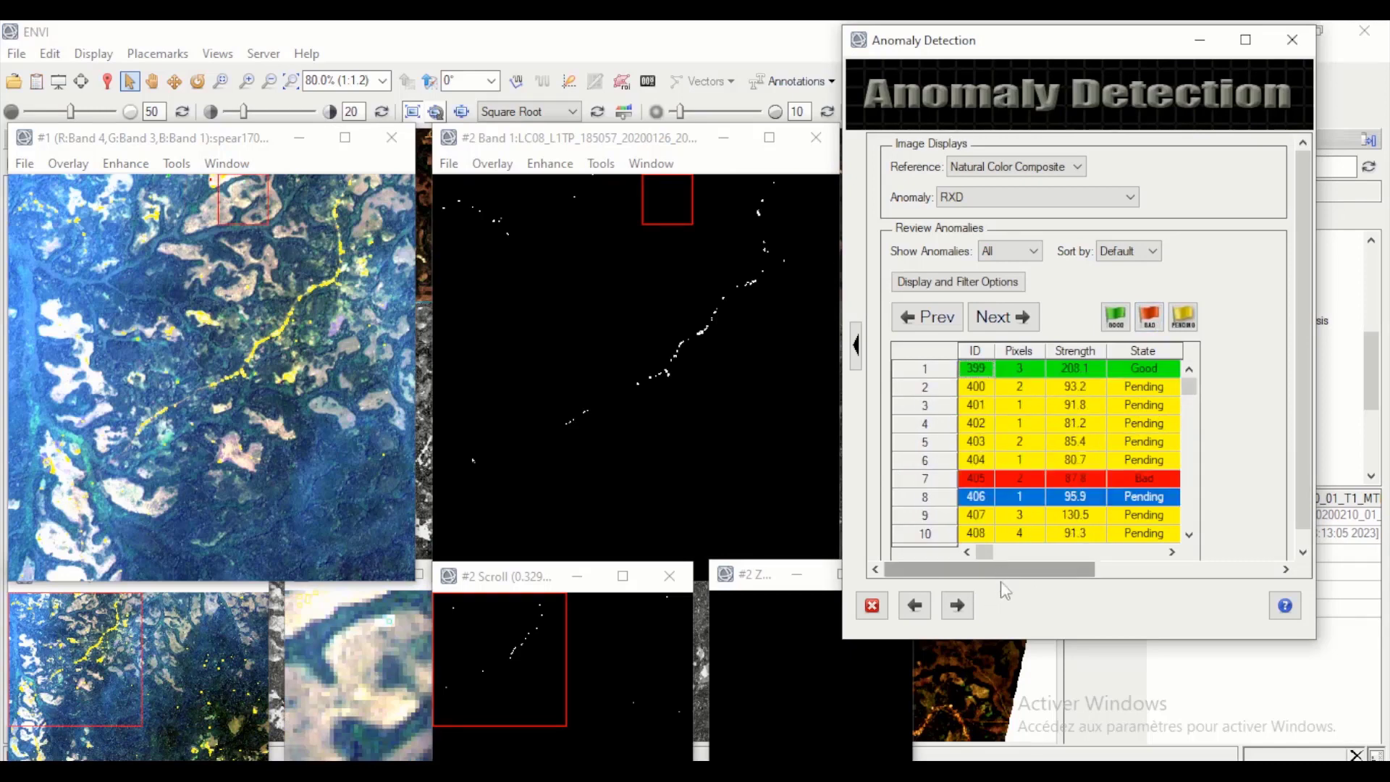
Step: Advance the wizard to the vector export page and leave vector export enabled
click(958, 607)
drag(983, 53, 815, 85)
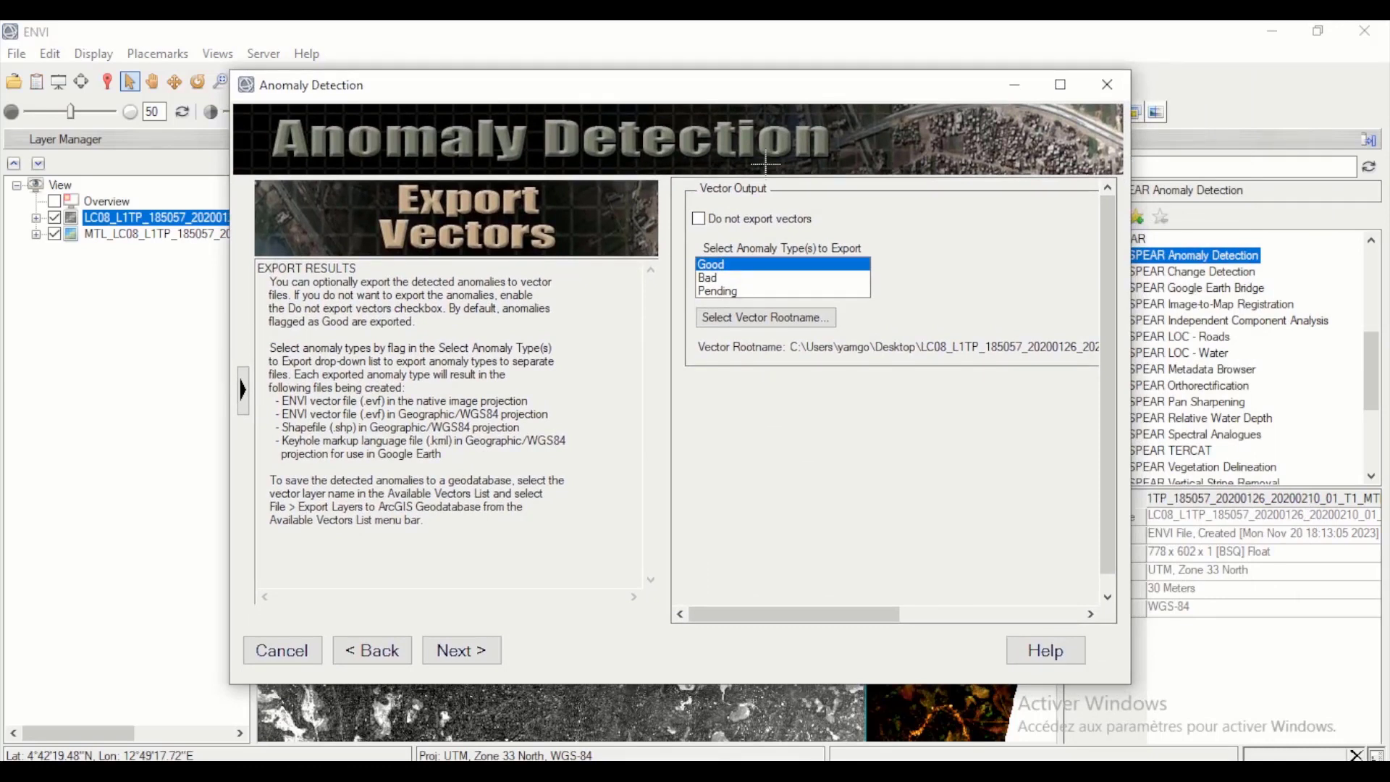
click(699, 221)
click(698, 221)
Step: Export the Good and Pending anomaly types as vectors, overwriting the existing GoodAnoms vector file
click(713, 278)
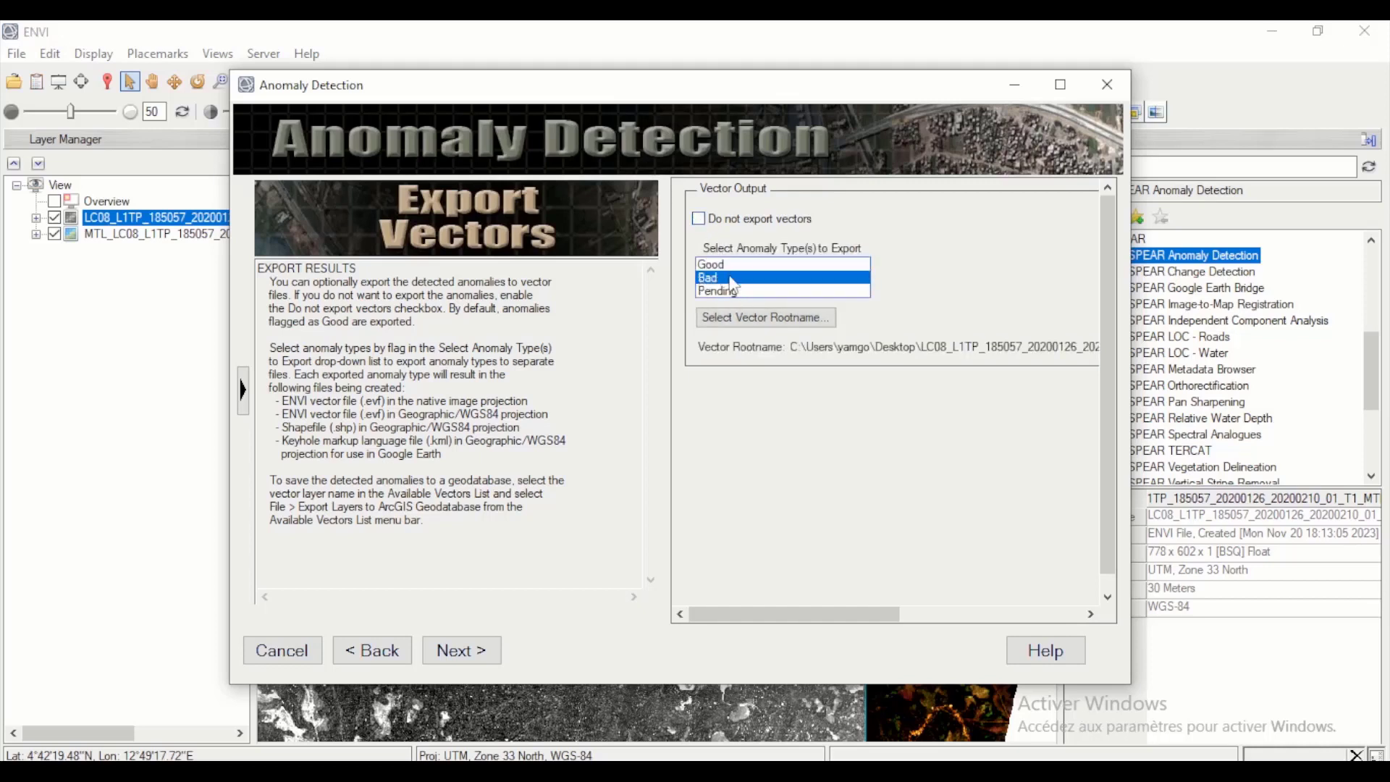
click(723, 292)
ctrl+click(724, 265)
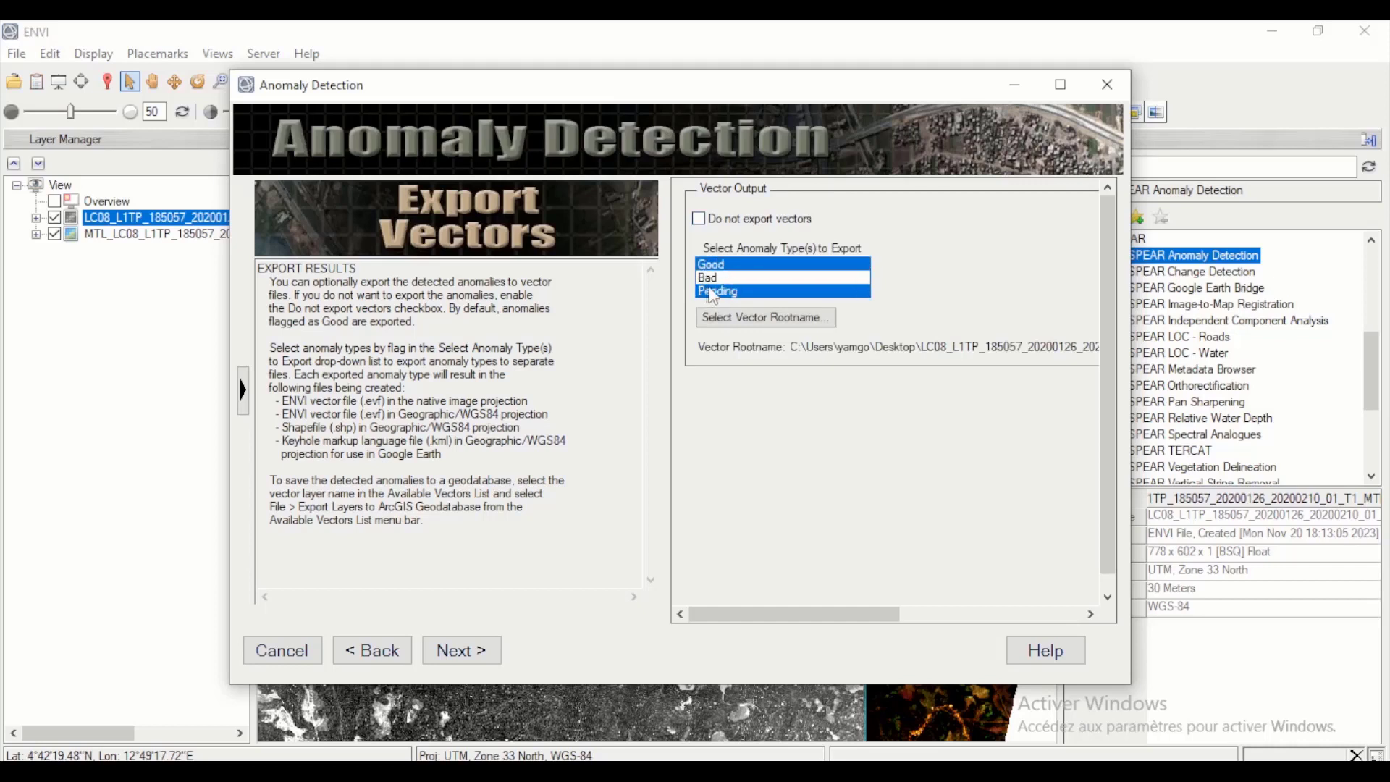
ctrl+click(753, 278)
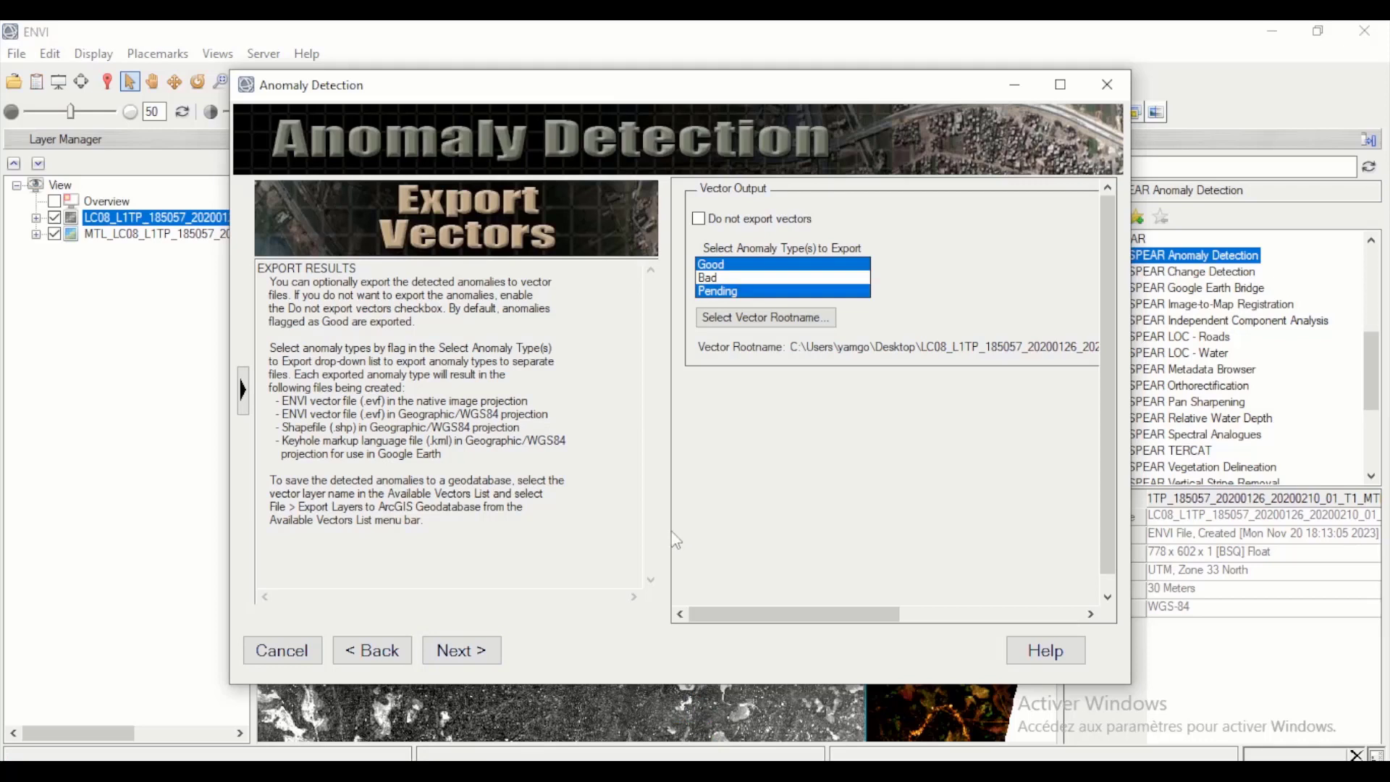
click(468, 652)
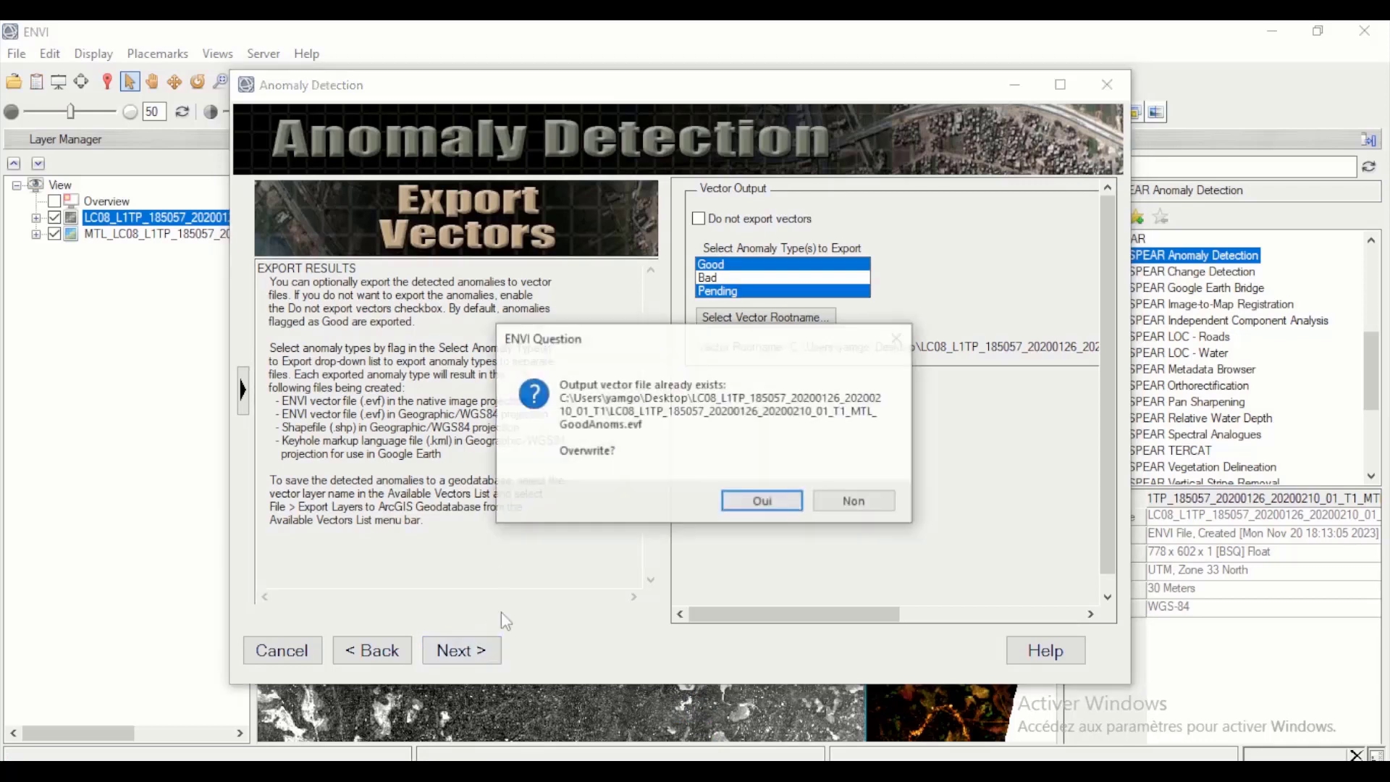
click(758, 507)
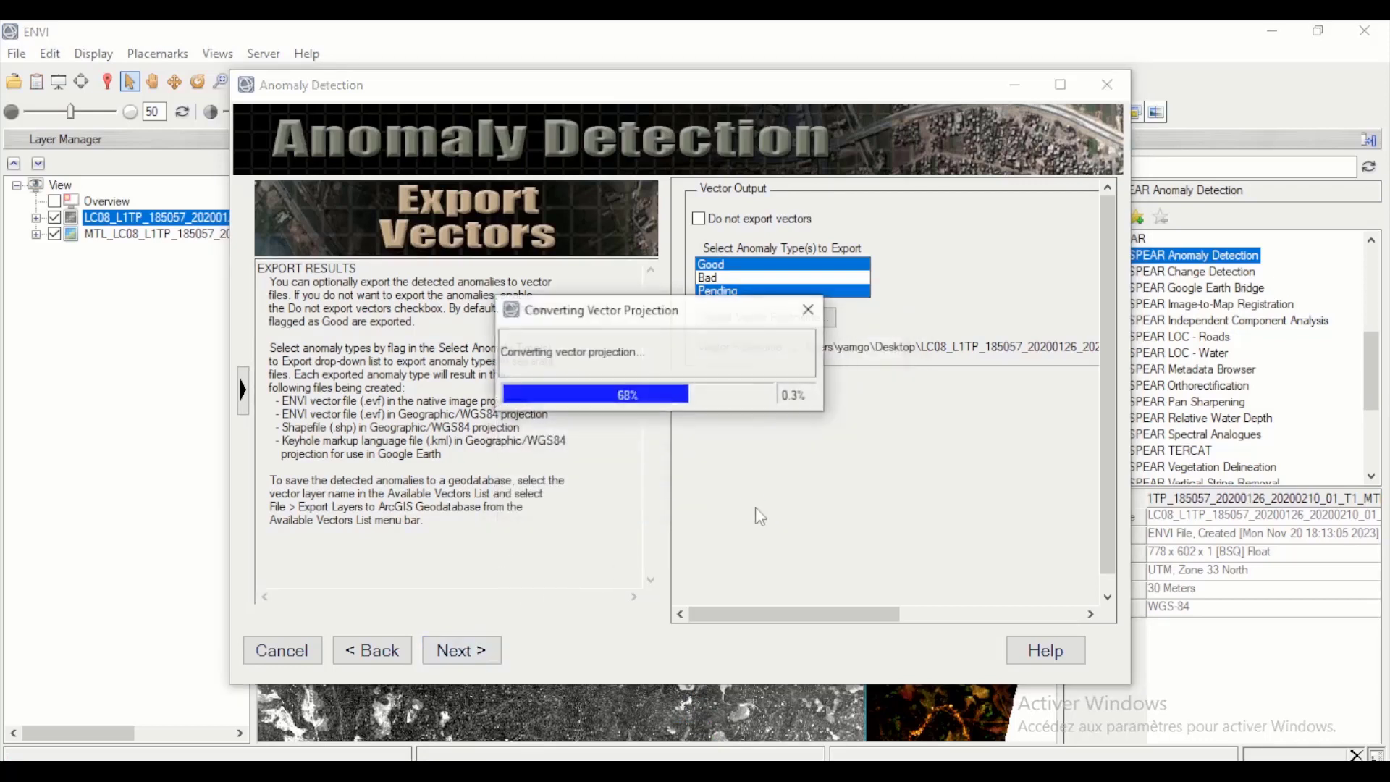